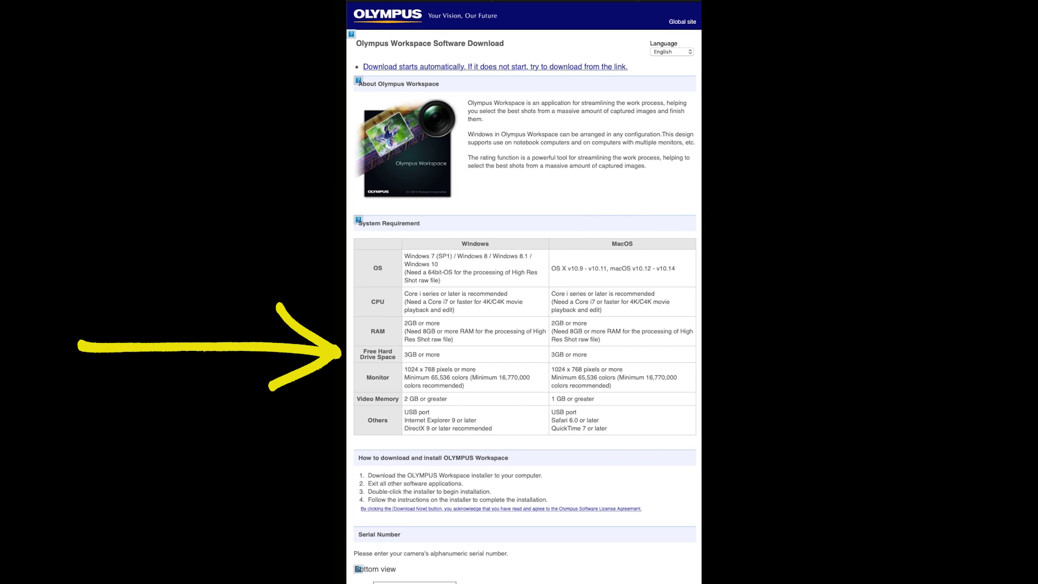
# Enter the camera's serial number and download the macOS installer of Olympus Workspace
pyautogui.scroll(-5, 473, 338)
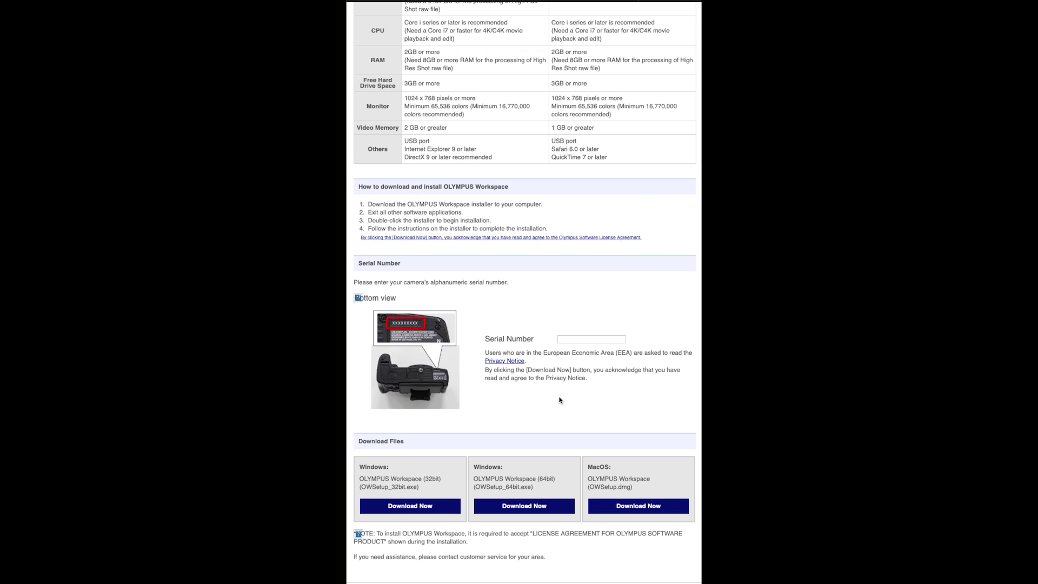
pyautogui.click(568, 340)
pyautogui.write('xxxxxxxxx')
pyautogui.press('BackSpace')
pyautogui.press('BackSpace')
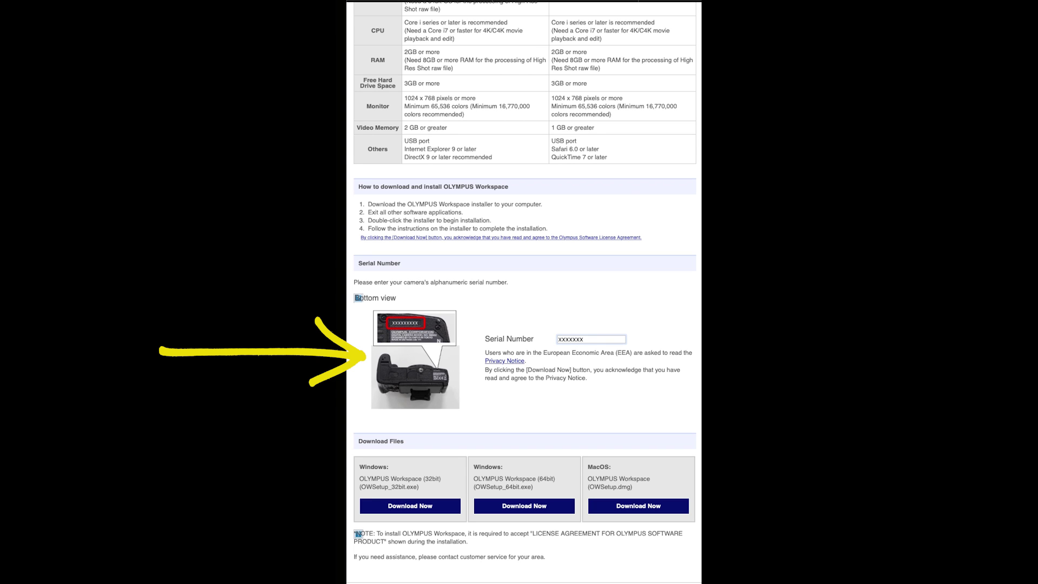
pyautogui.write('xx')
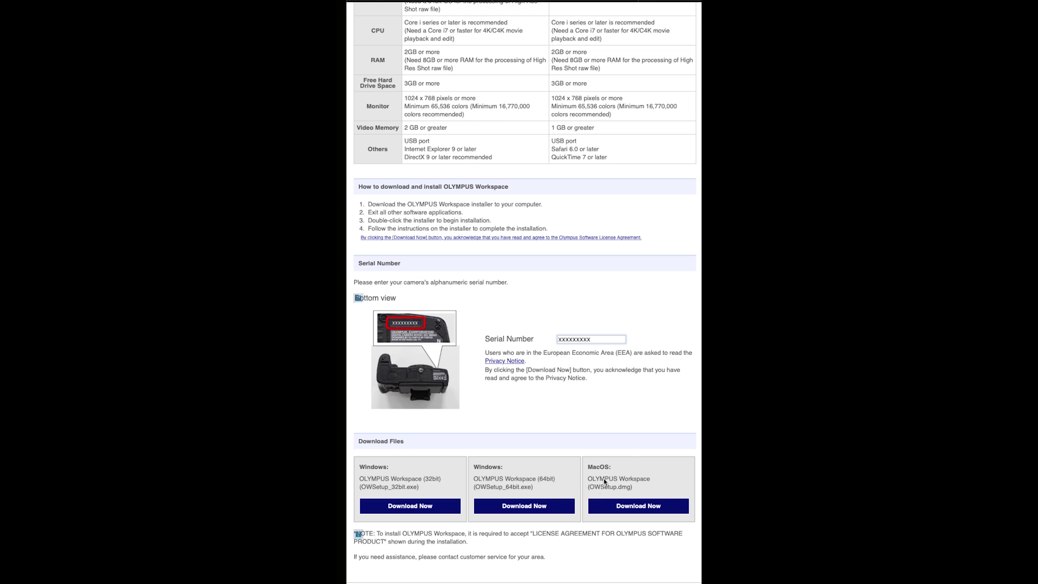
pyautogui.click(638, 506)
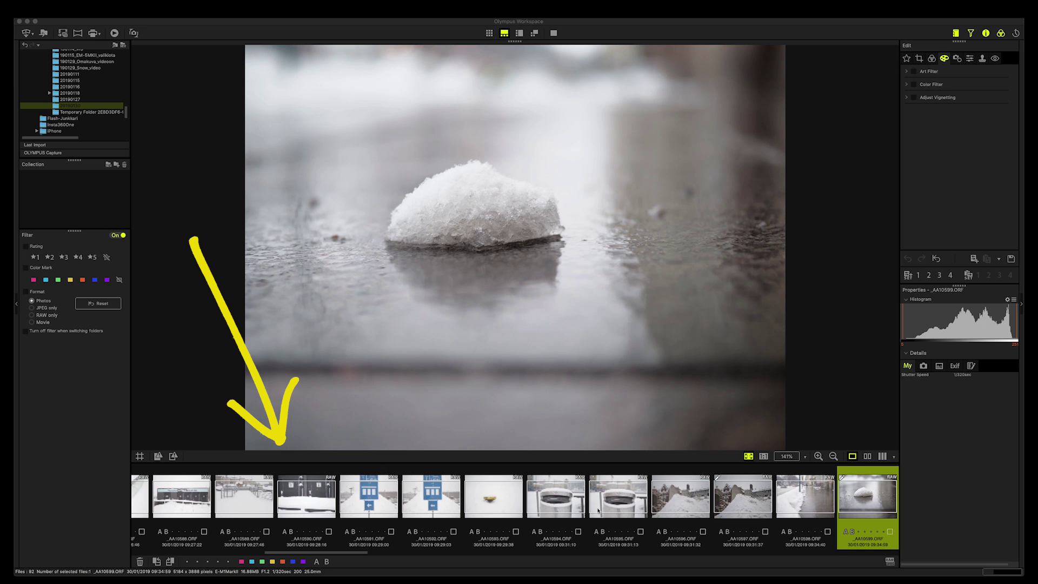
pyautogui.click(521, 36)
pyautogui.click(520, 35)
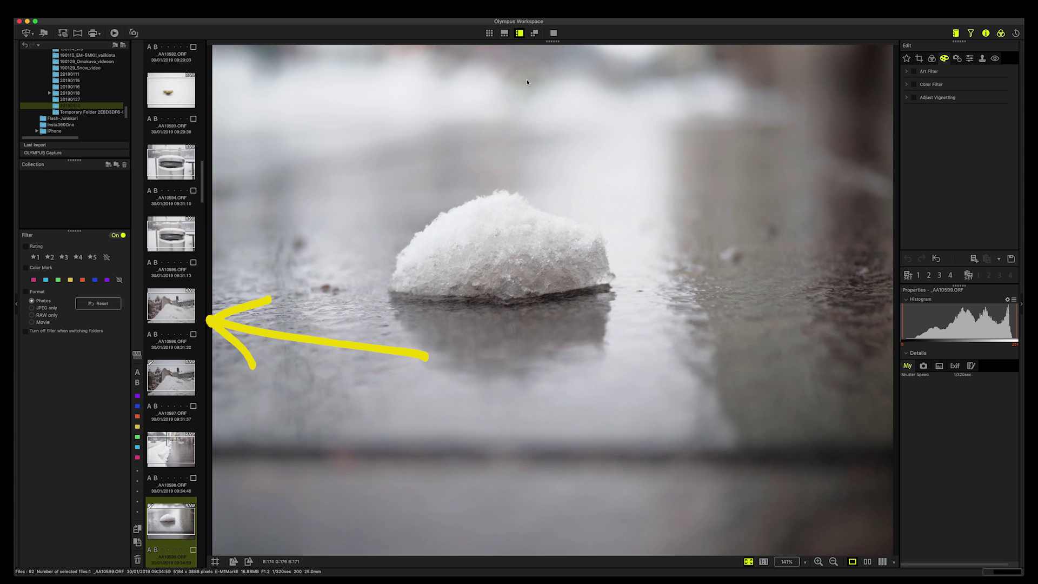
pyautogui.click(535, 33)
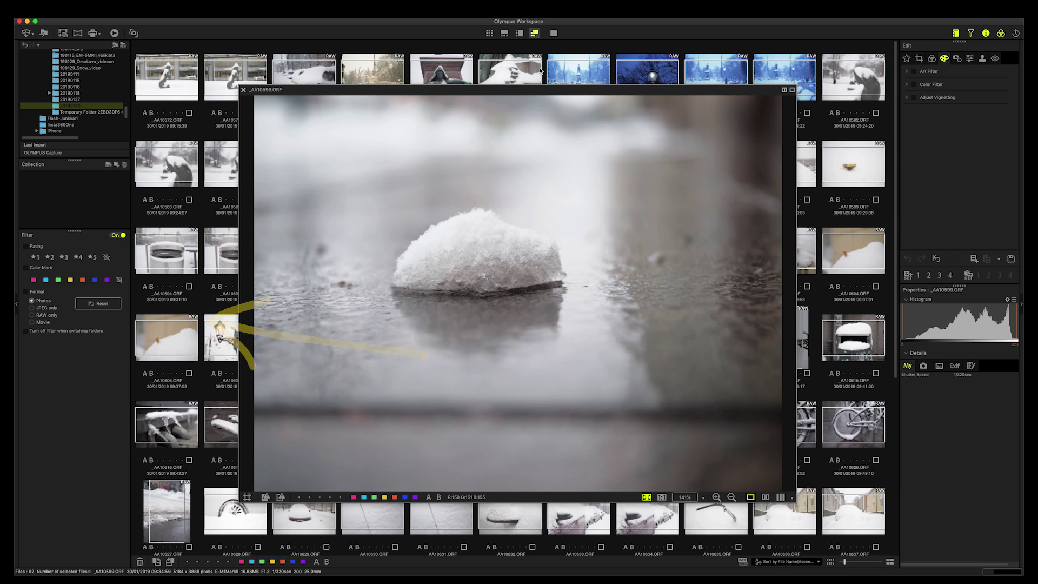
pyautogui.moveTo(567, 92)
pyautogui.mouseDown()
pyautogui.moveTo(523, 112)
pyautogui.moveTo(593, 92)
pyautogui.moveTo(551, 90)
pyautogui.mouseUp()
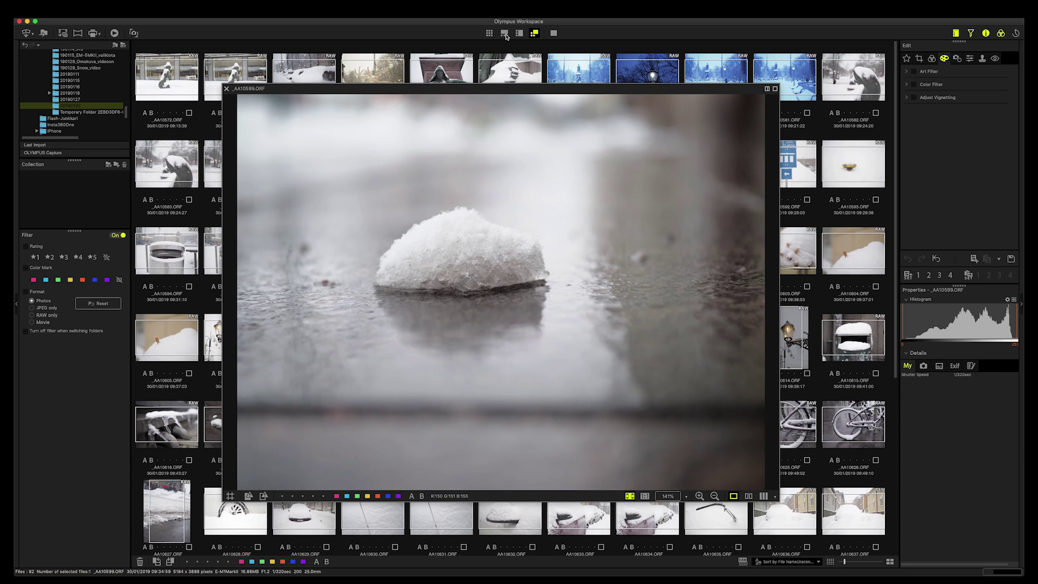
pyautogui.click(504, 33)
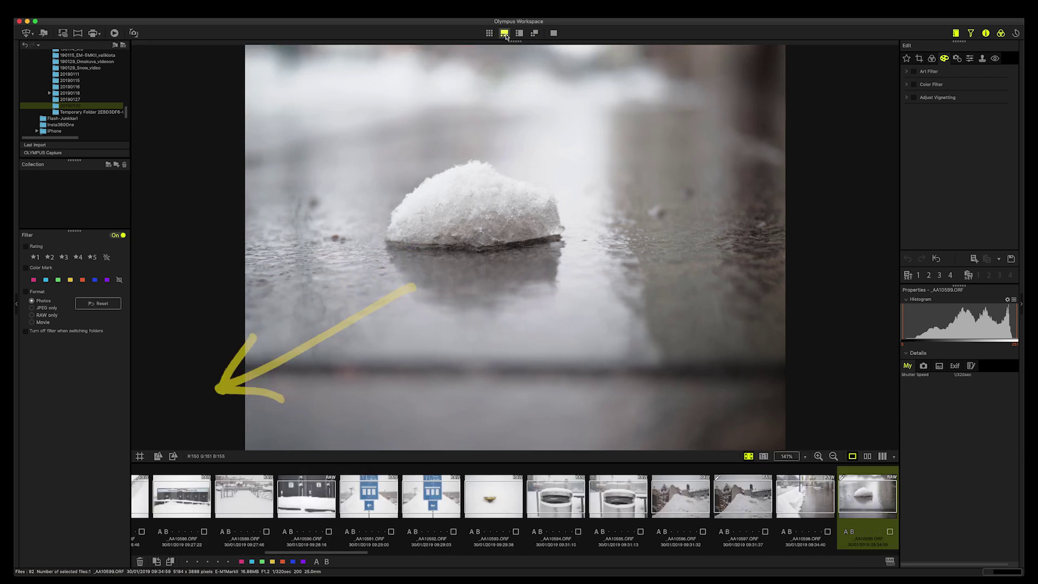
# Give the snowball, snowy street and snow-capped bin photos a pink colour mark
pyautogui.click(890, 532)
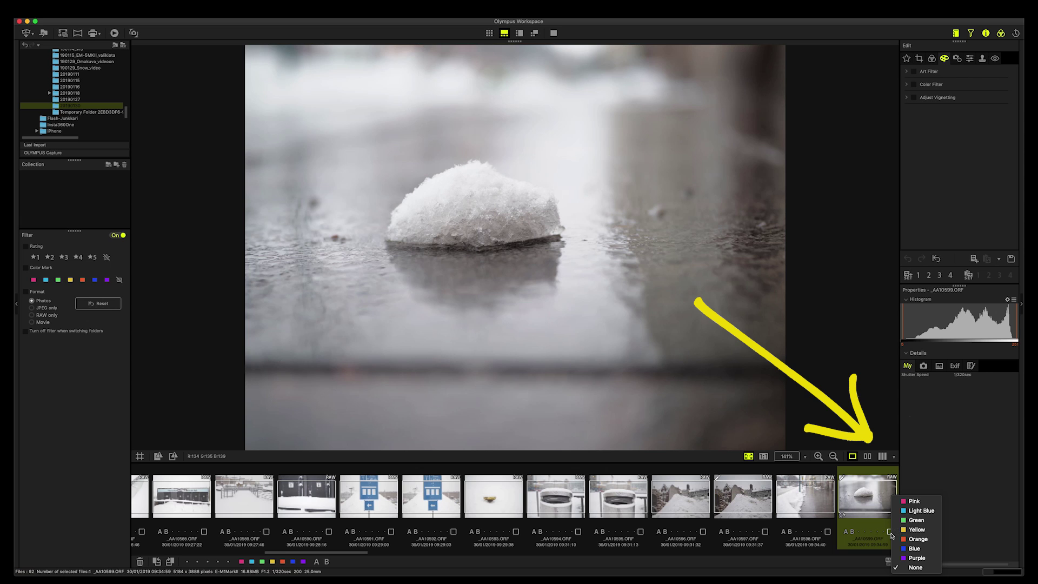
pyautogui.click(914, 501)
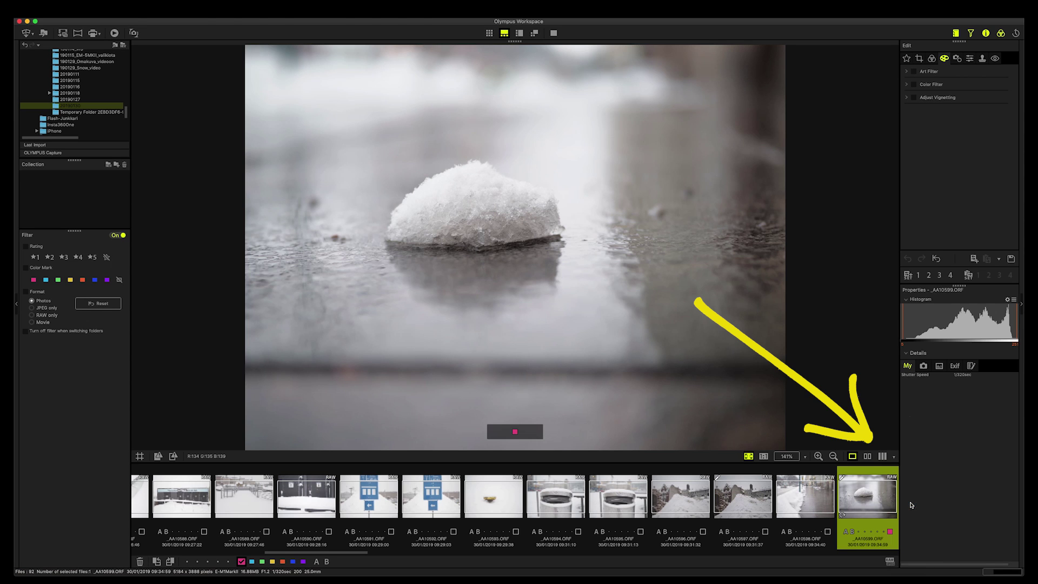
pyautogui.click(827, 531)
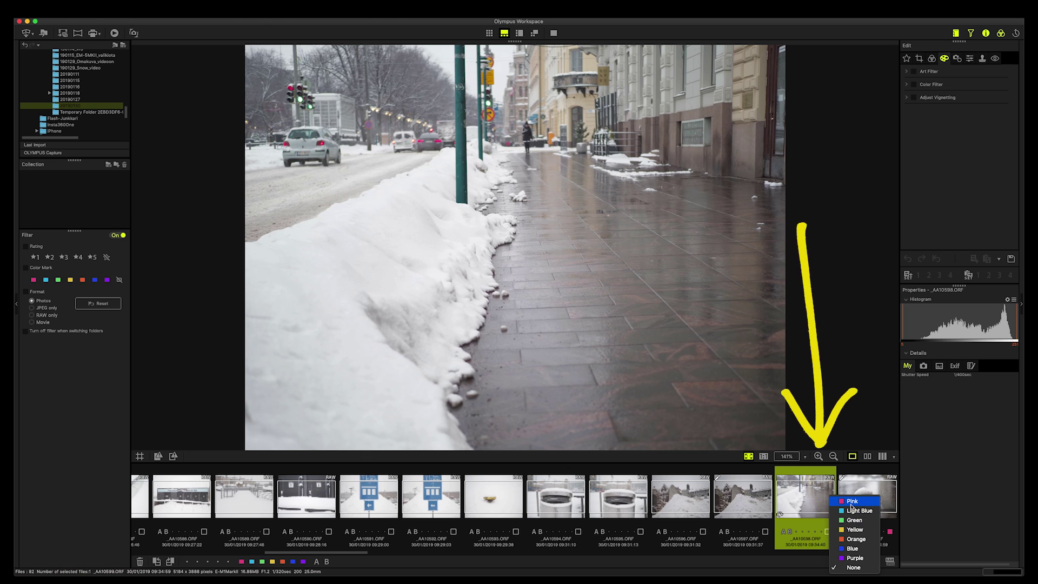
pyautogui.click(852, 502)
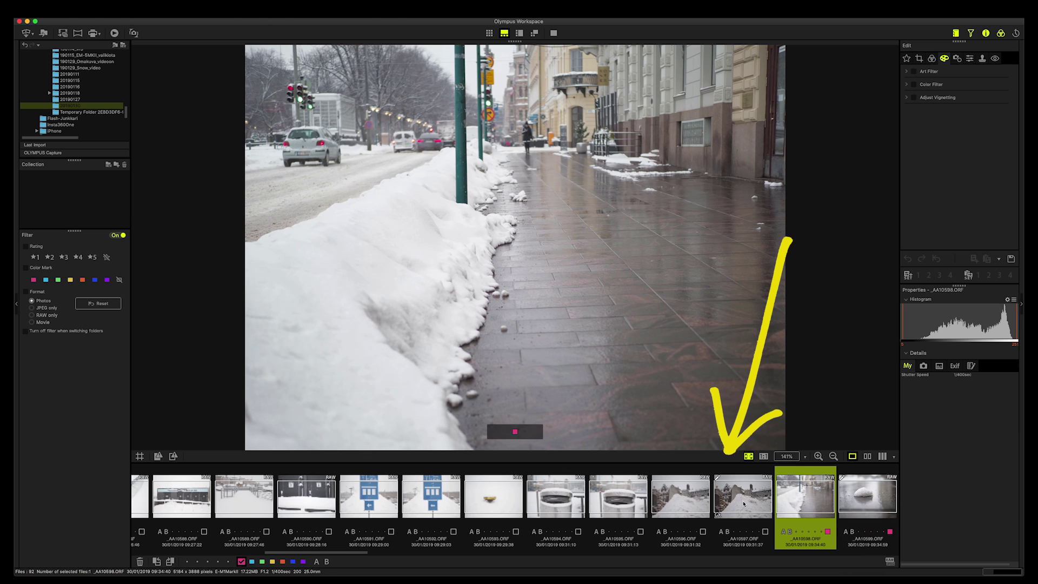
pyautogui.click(564, 499)
pyautogui.click(578, 531)
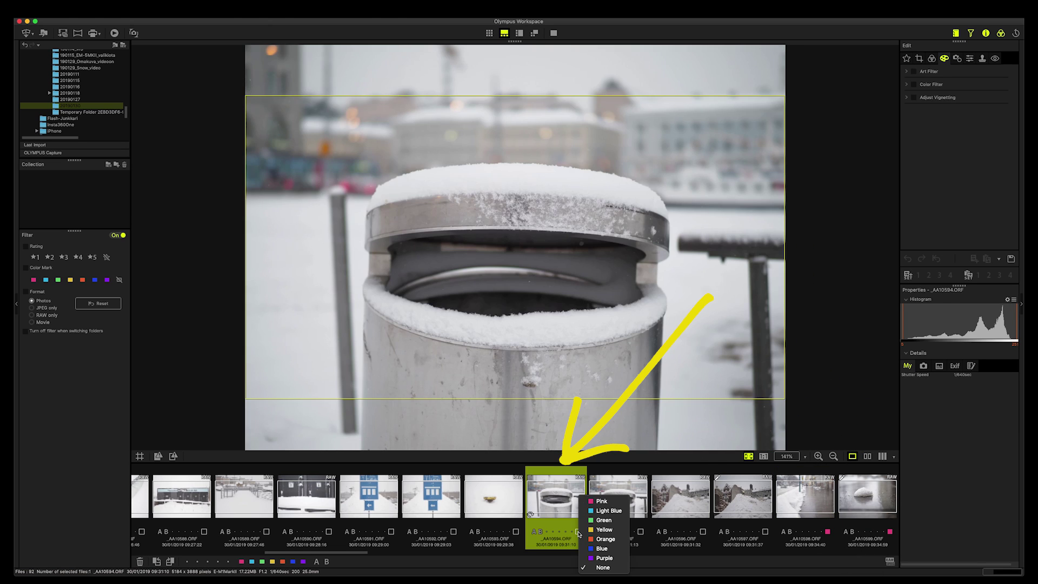
pyautogui.click(604, 502)
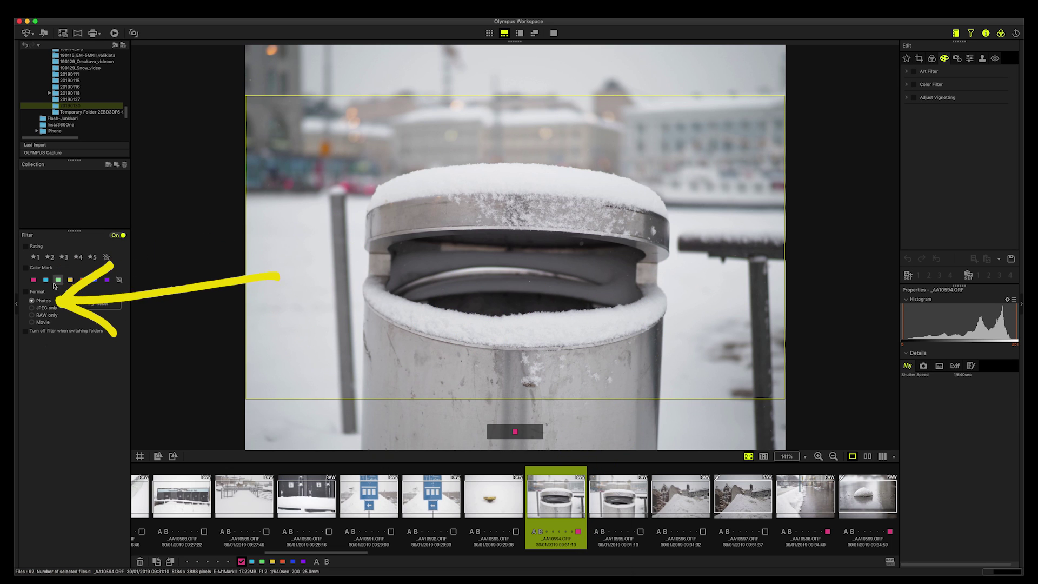
# Filter the file browser to show only pink-marked photos
pyautogui.click(33, 280)
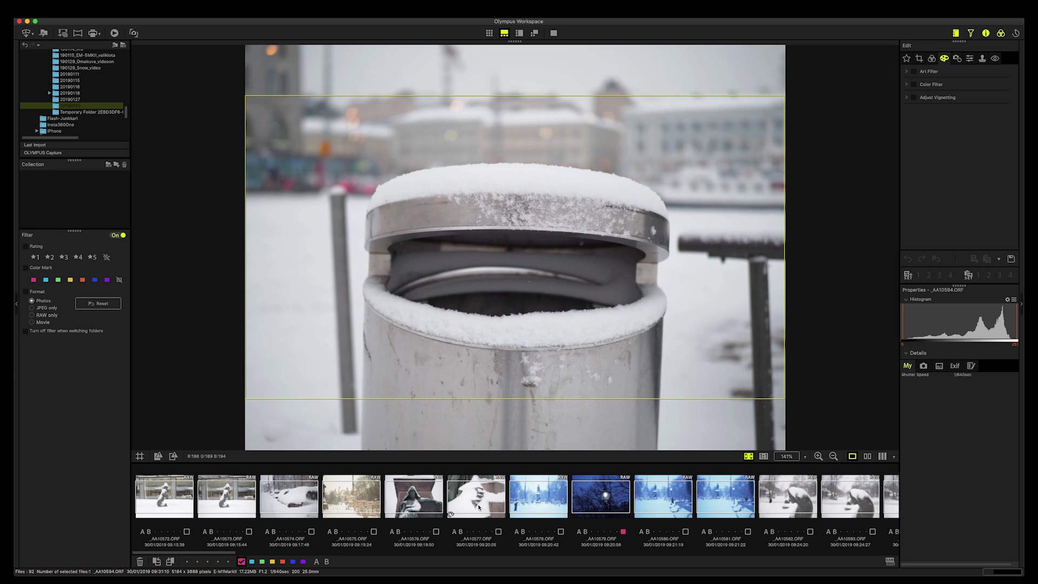
pyautogui.hscroll(10, 638, 508)
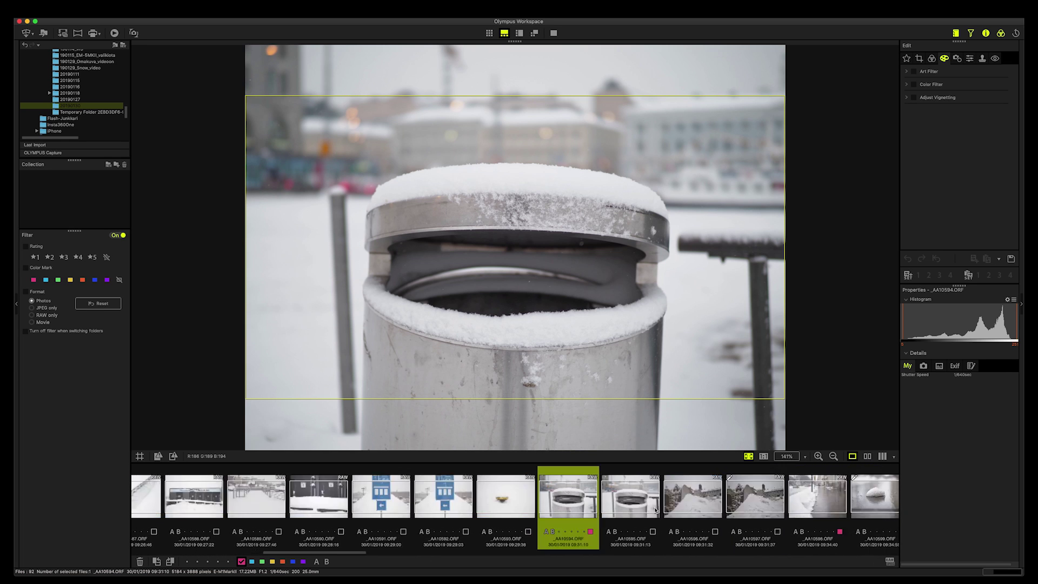
pyautogui.hscroll(10, 656, 510)
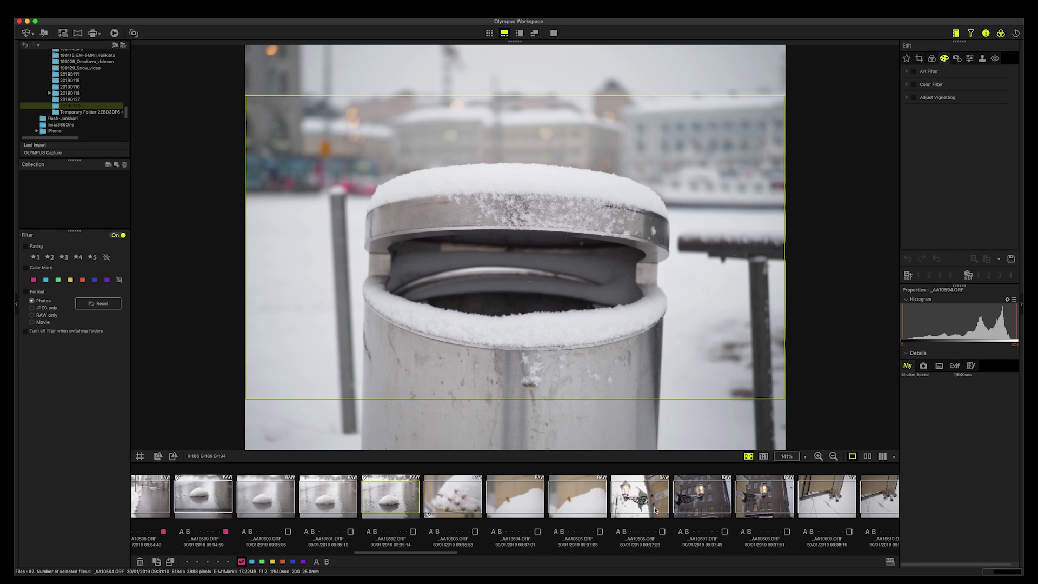
pyautogui.moveTo(655, 510)
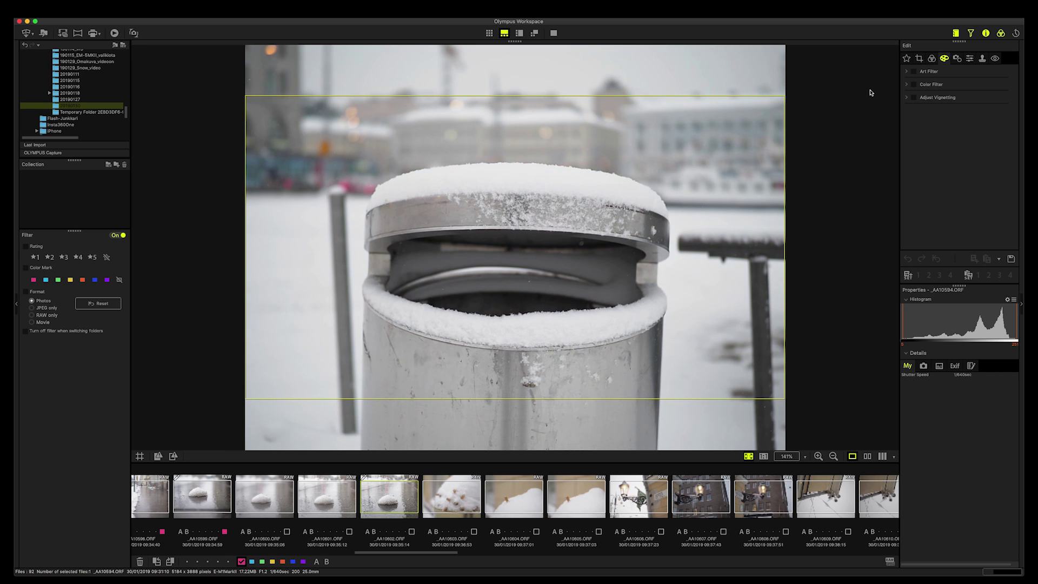
# Crop the bin photo to a 16:9 ratio (5184 × 2916), trying 4:3 first
pyautogui.click(920, 59)
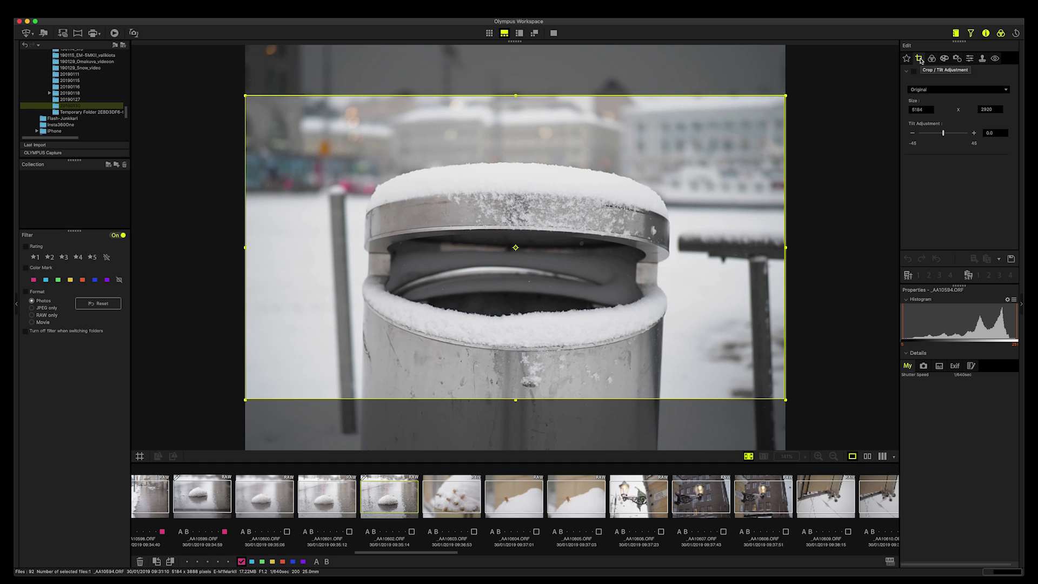
pyautogui.click(1005, 90)
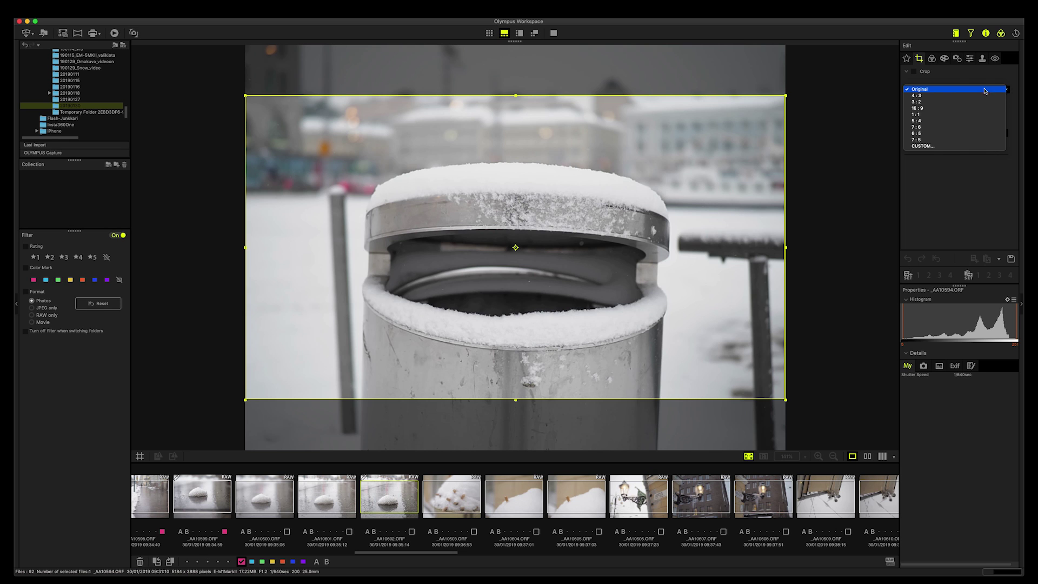
pyautogui.click(928, 95)
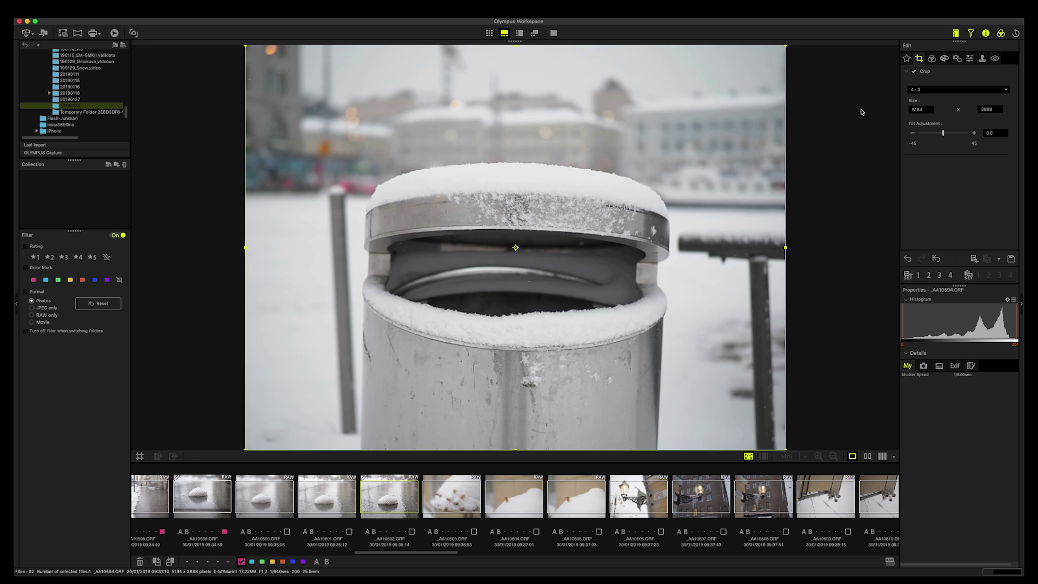
pyautogui.click(1006, 90)
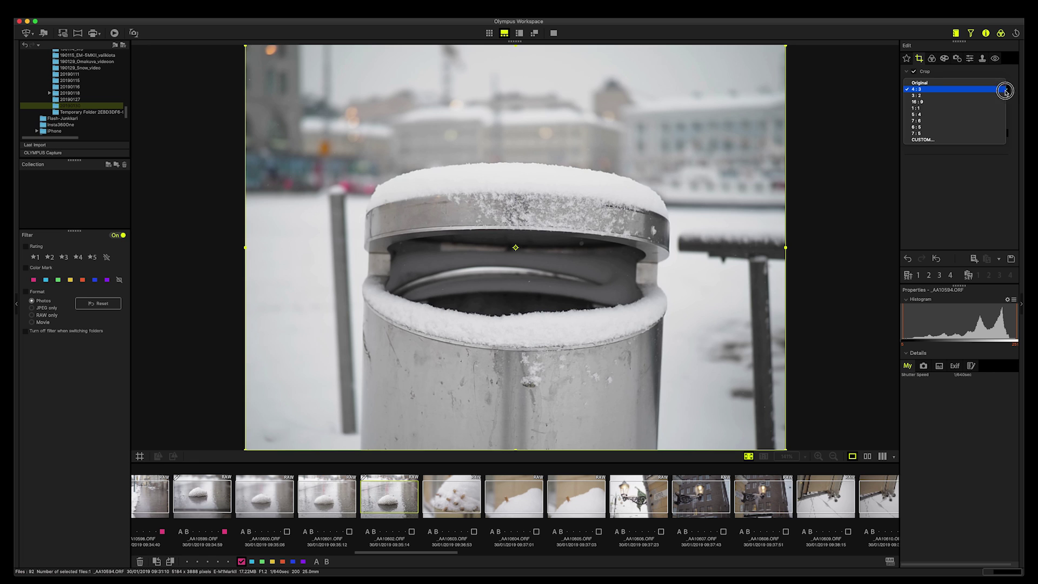
pyautogui.click(927, 102)
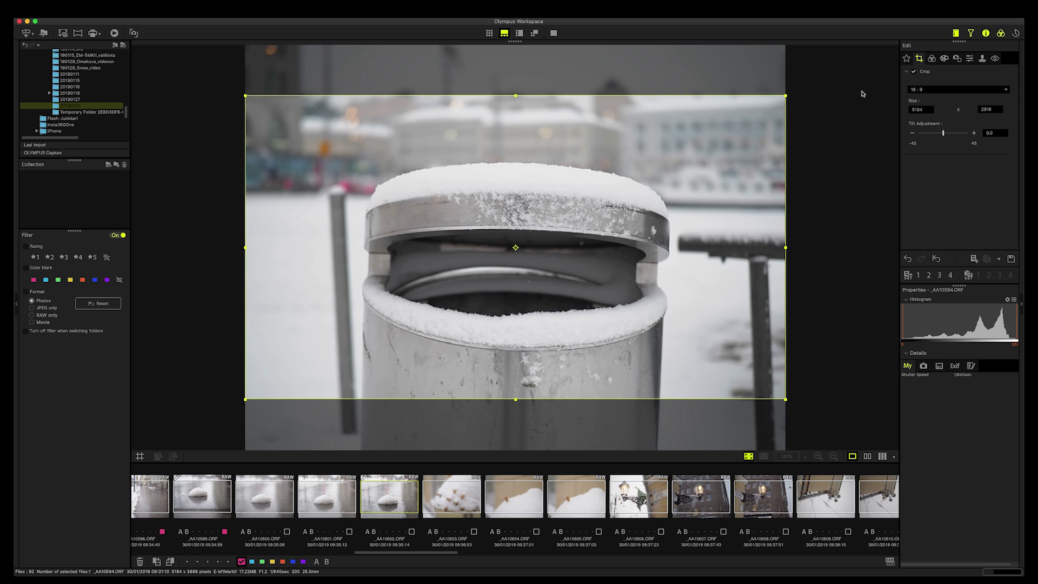
pyautogui.click(932, 58)
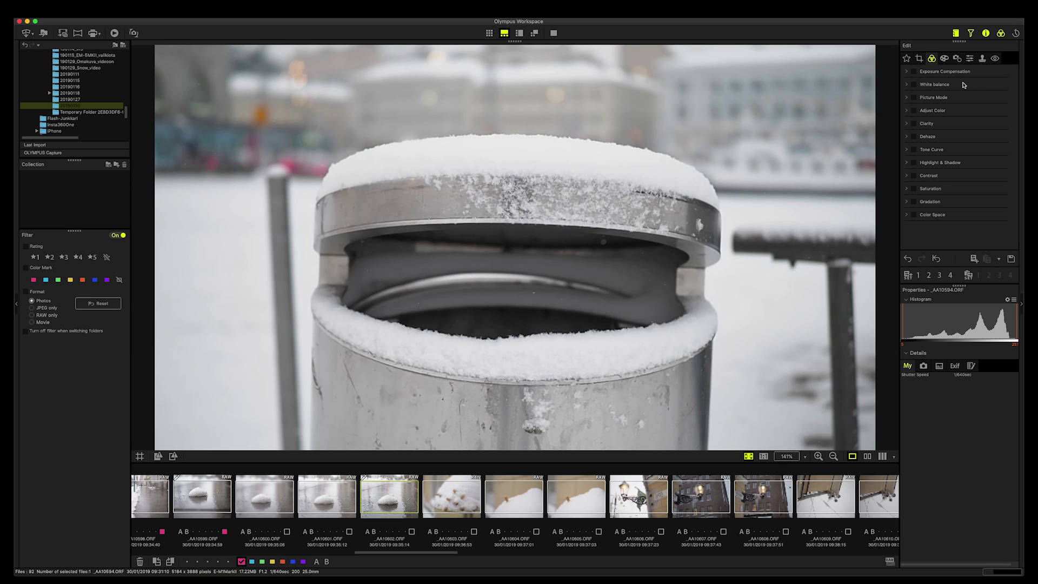
pyautogui.click(912, 98)
pyautogui.click(931, 111)
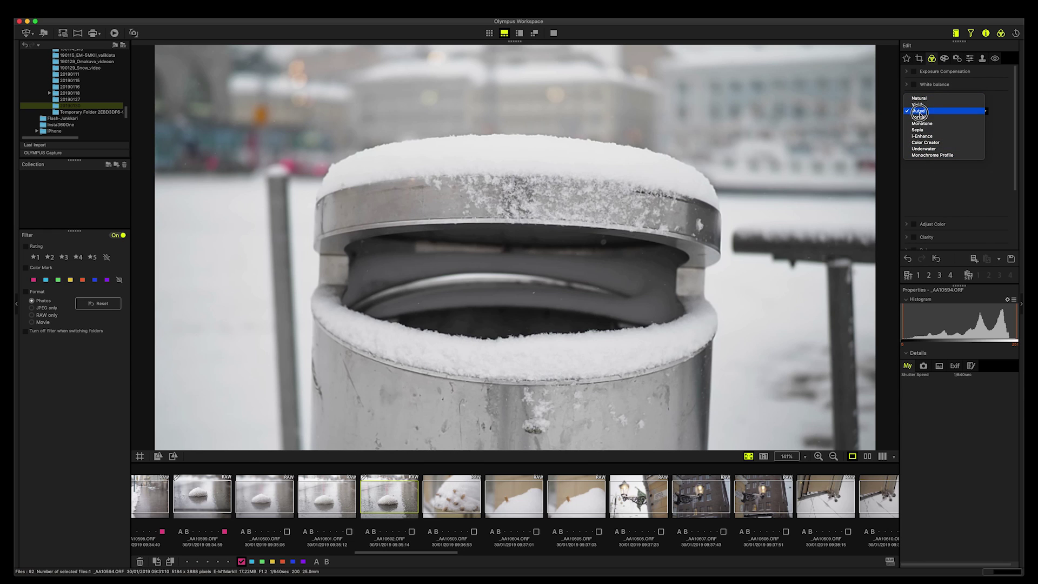
pyautogui.click(919, 110)
pyautogui.click(908, 98)
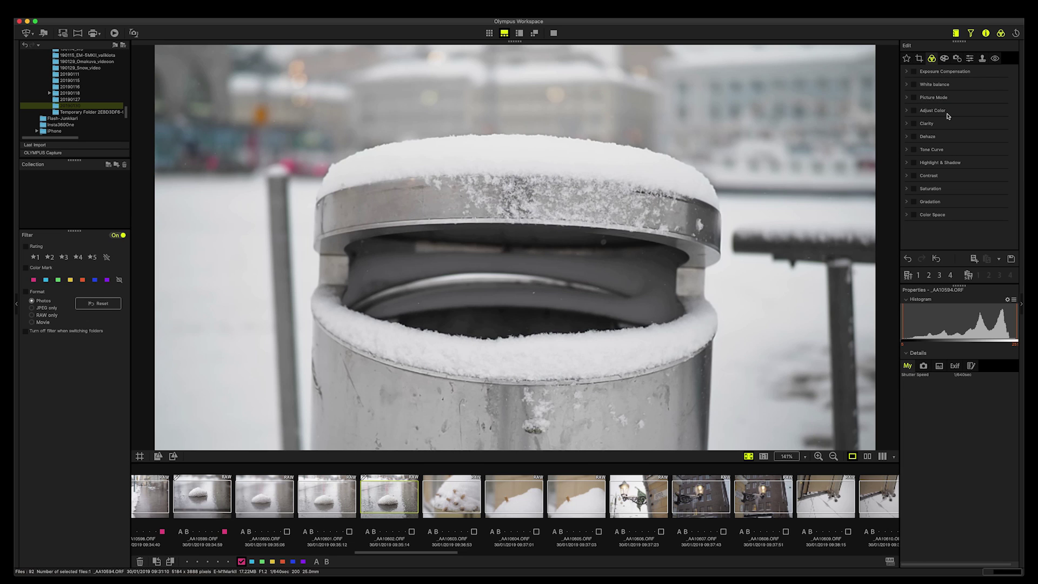
pyautogui.click(908, 111)
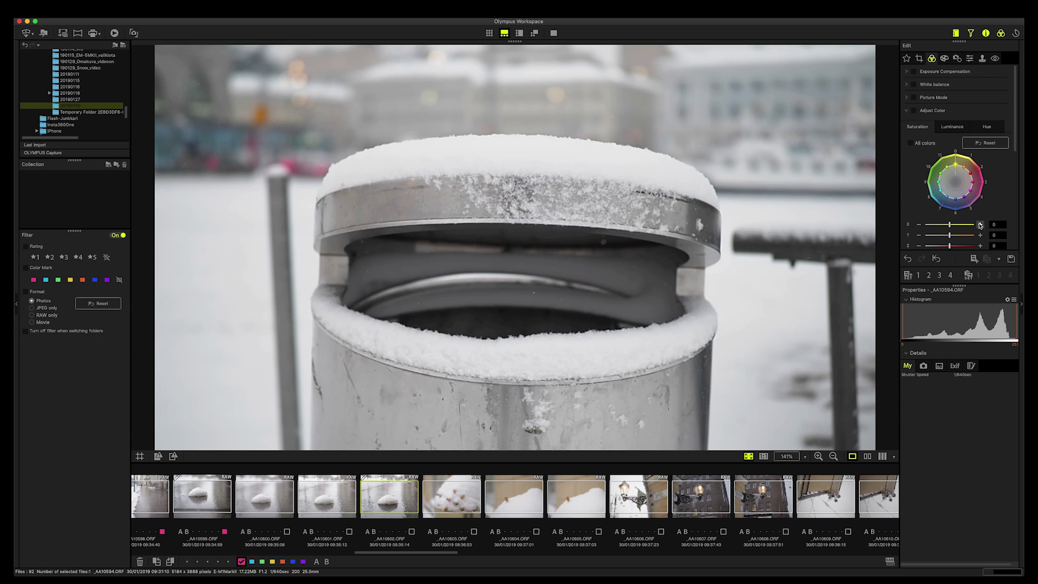
pyautogui.moveTo(1013, 127)
pyautogui.mouseDown()
pyautogui.moveTo(1013, 232)
pyautogui.moveTo(1016, 108)
pyautogui.mouseUp()
pyautogui.click(907, 111)
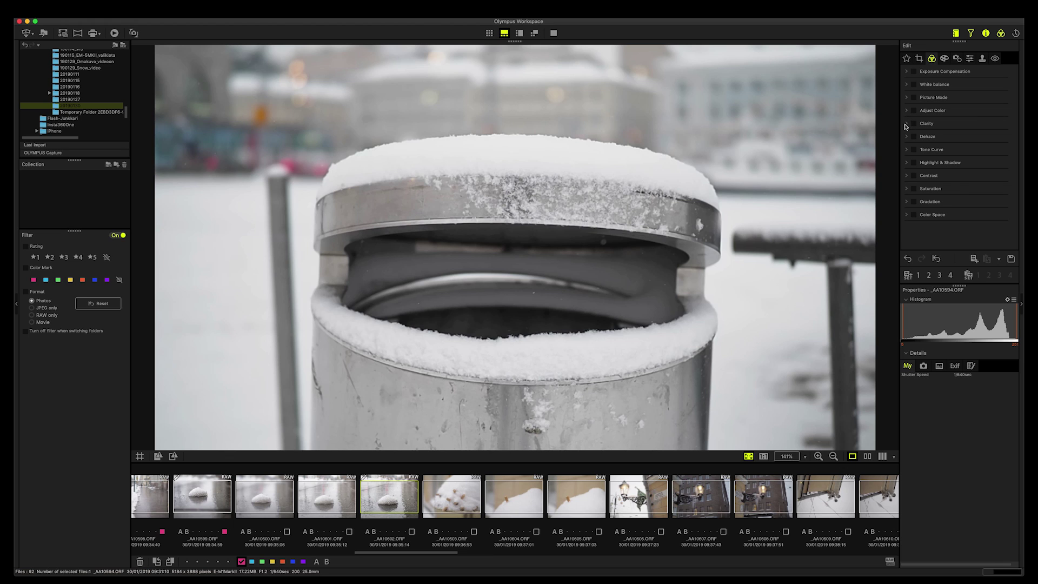
pyautogui.click(907, 123)
pyautogui.click(906, 136)
pyautogui.click(907, 217)
pyautogui.click(933, 230)
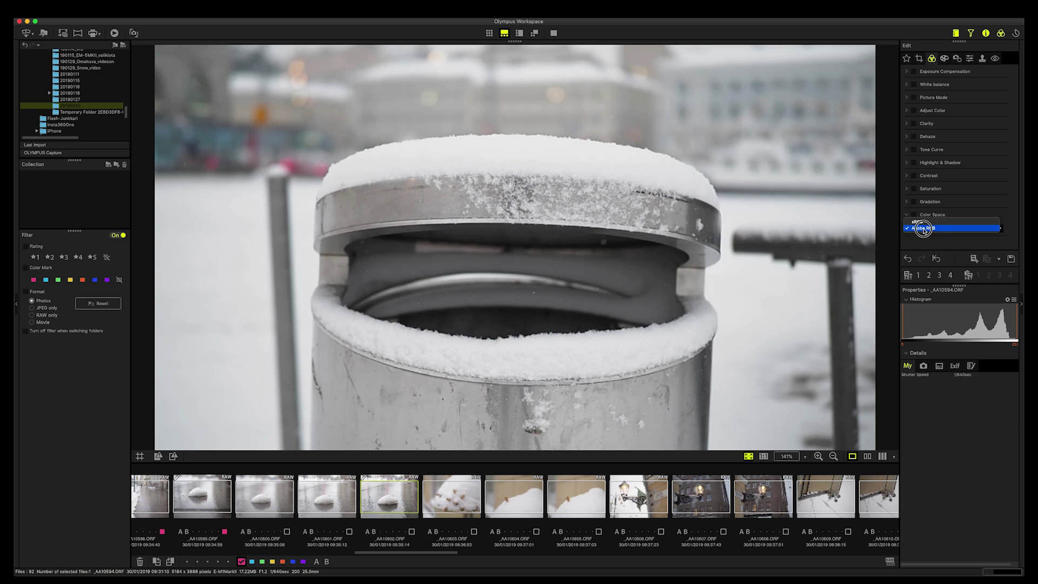
pyautogui.click(933, 230)
pyautogui.click(908, 216)
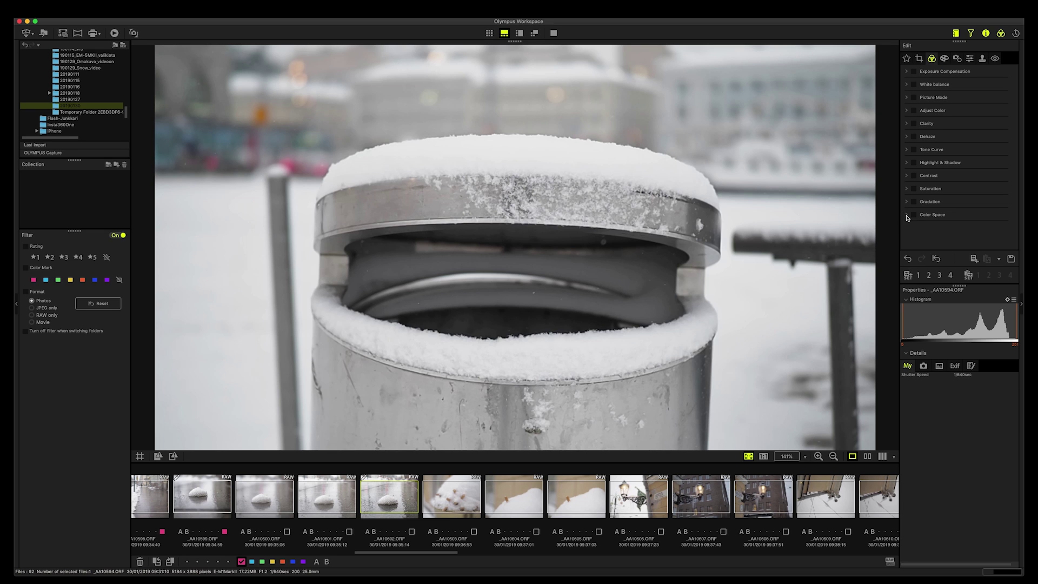
# Revert the bin photo to its original state, then cancel the Register Edit Settings dialog
pyautogui.click(938, 259)
pyautogui.click(908, 277)
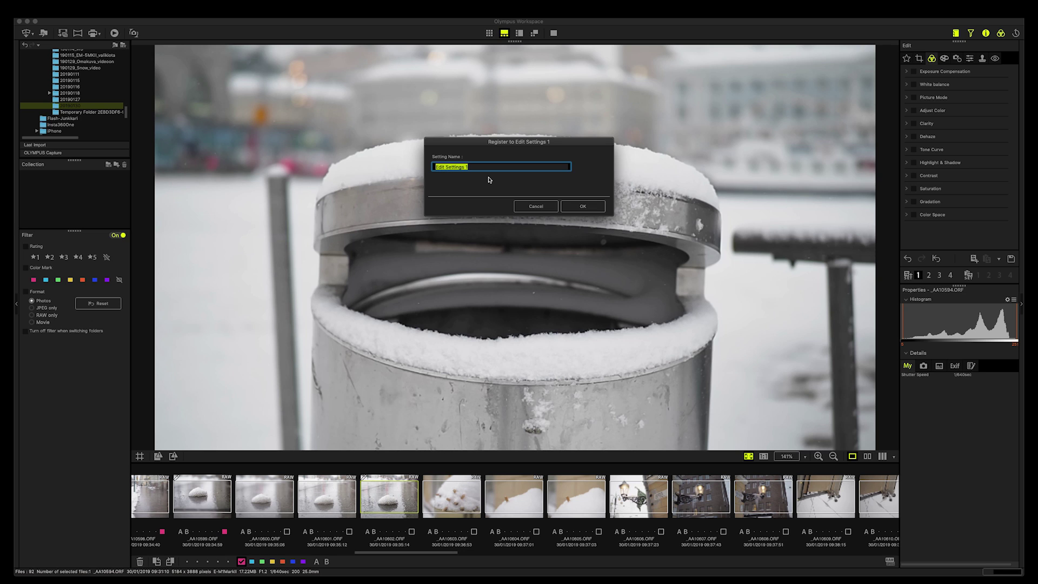
pyautogui.click(536, 206)
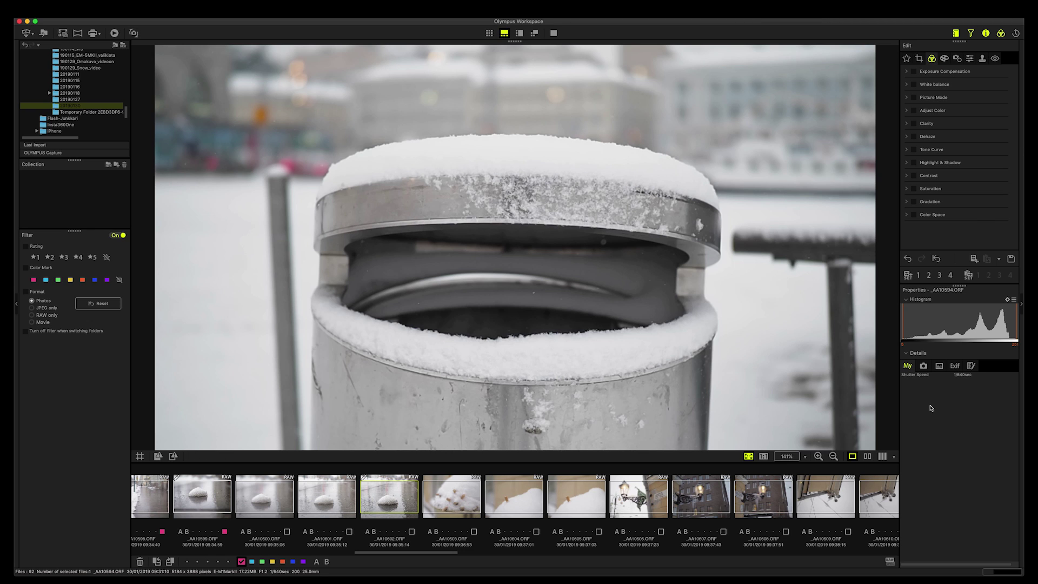
# Browse the Details tabs and write the note 'For Snow and ice video' in Text
pyautogui.click(924, 366)
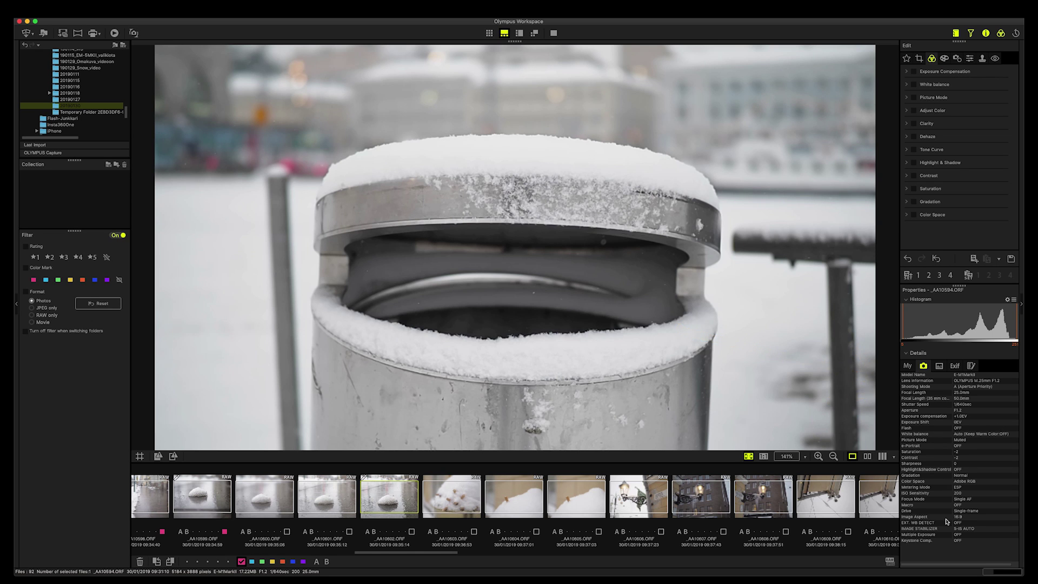
pyautogui.click(939, 367)
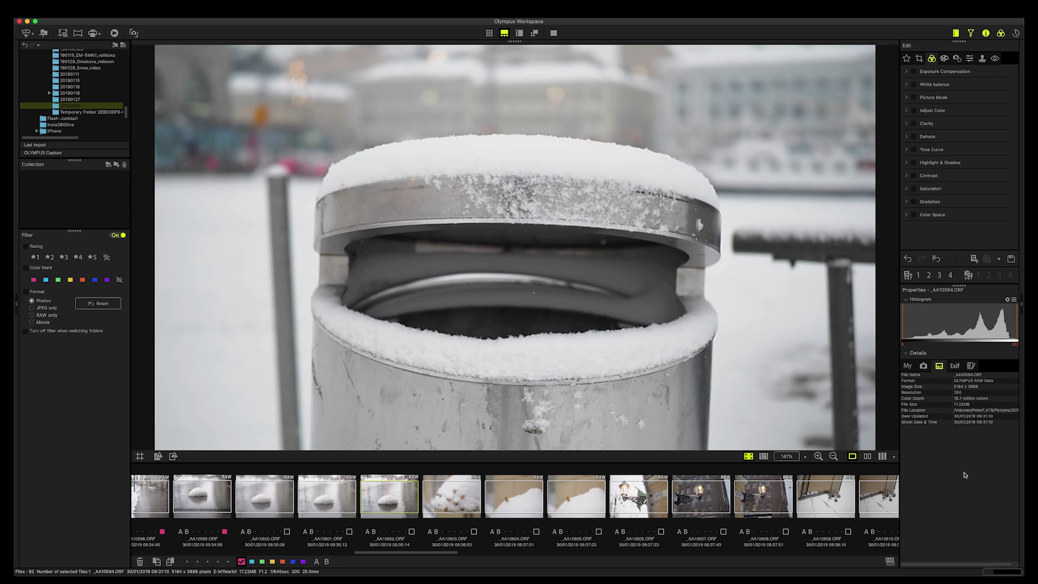
pyautogui.click(955, 367)
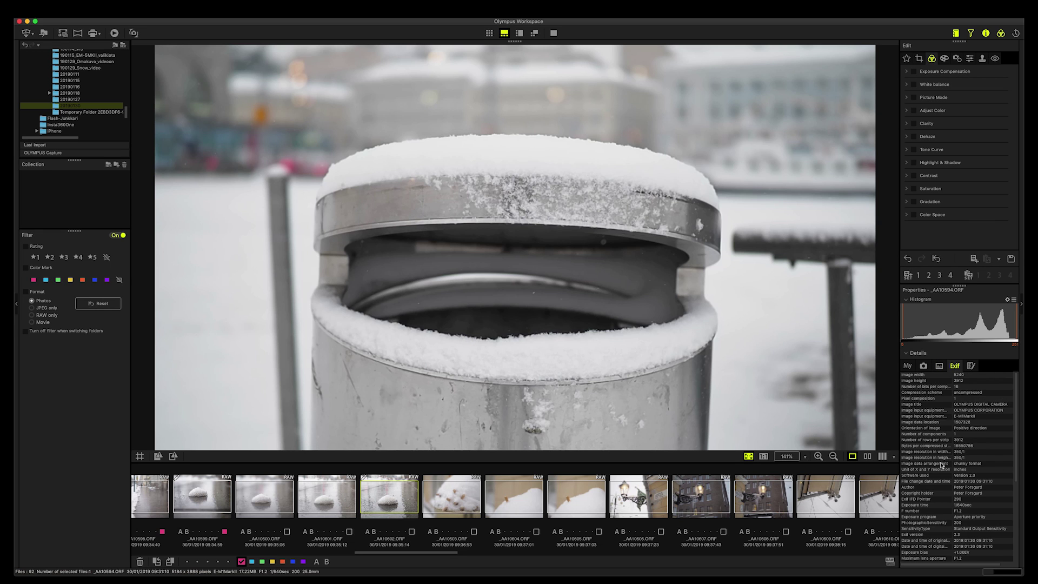
pyautogui.click(971, 366)
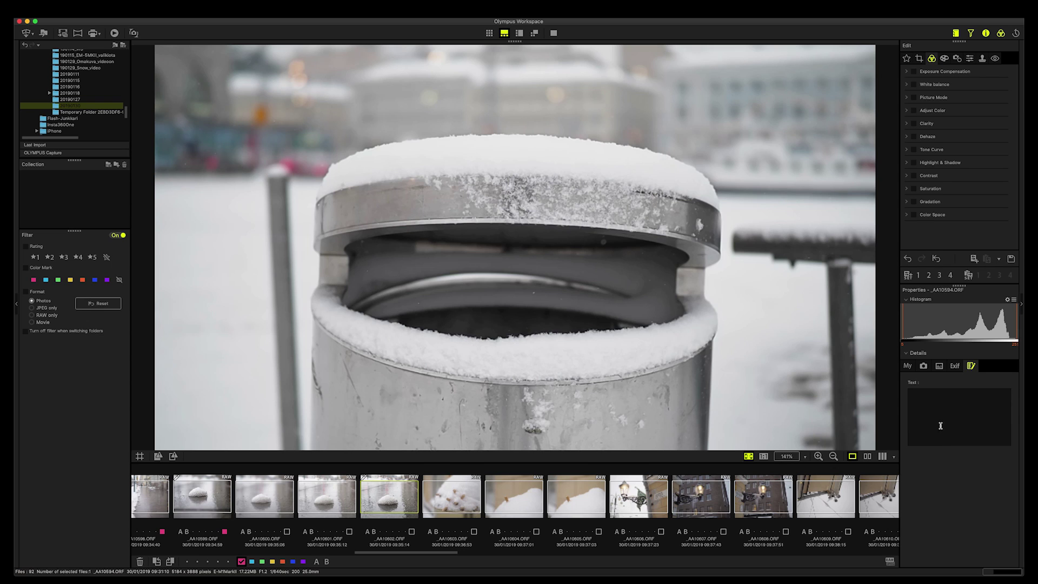
pyautogui.click(923, 405)
pyautogui.write('For Snow and ice video')
pyautogui.click(924, 366)
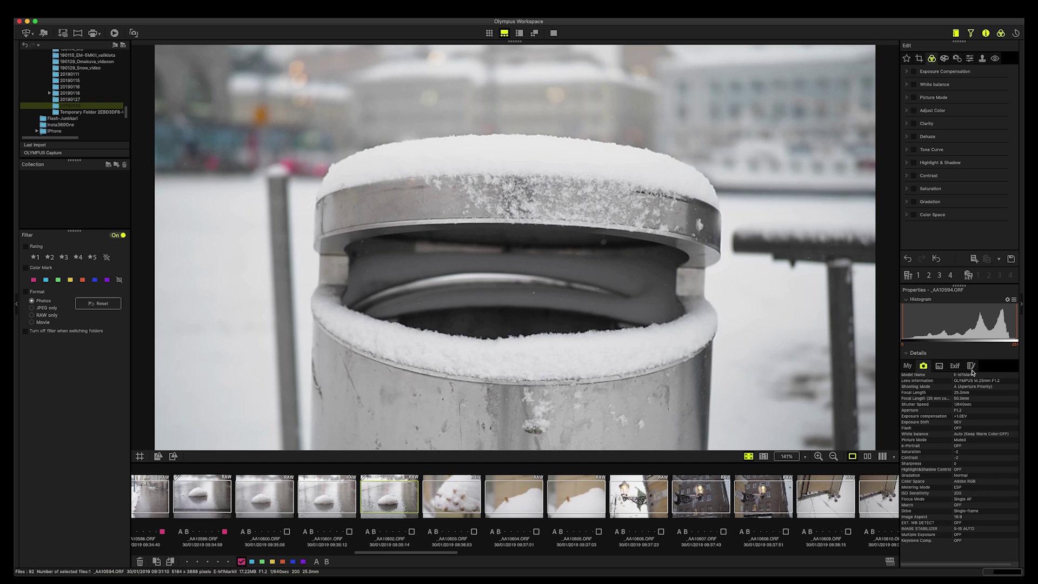
pyautogui.click(971, 366)
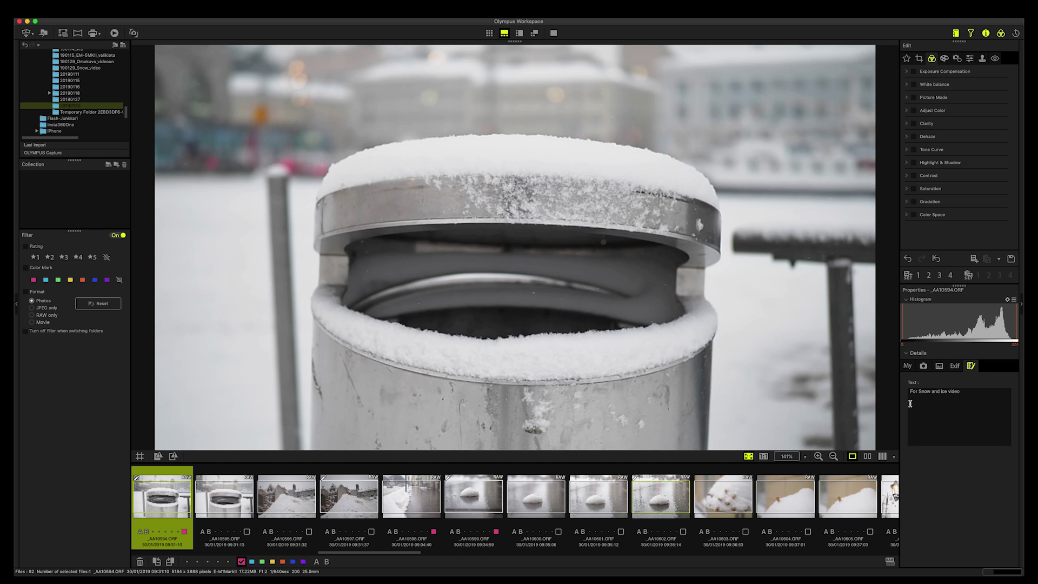
# Add Aperture from the shooting information to My Properties
pyautogui.click(907, 366)
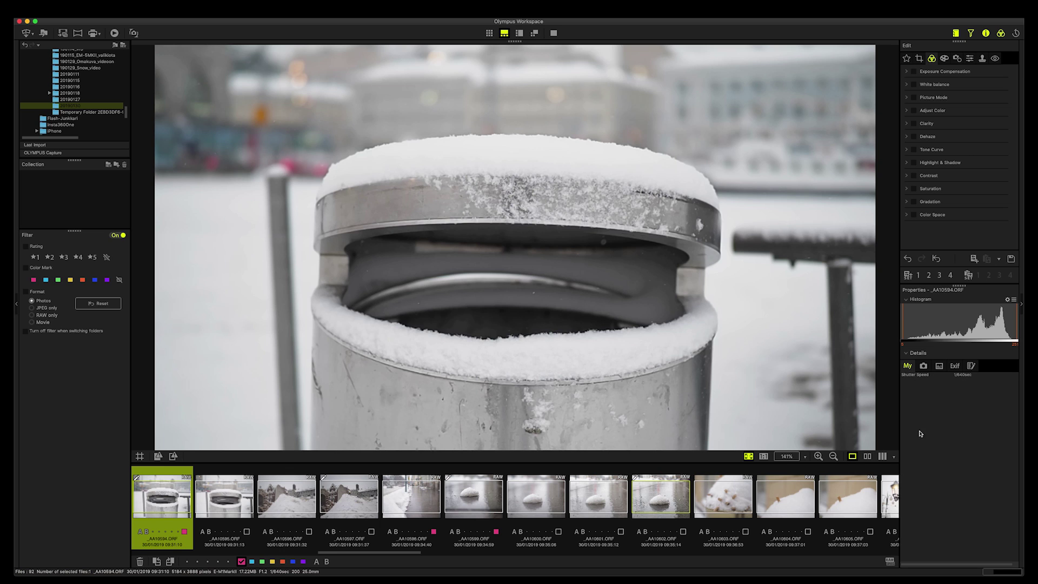
pyautogui.click(924, 367)
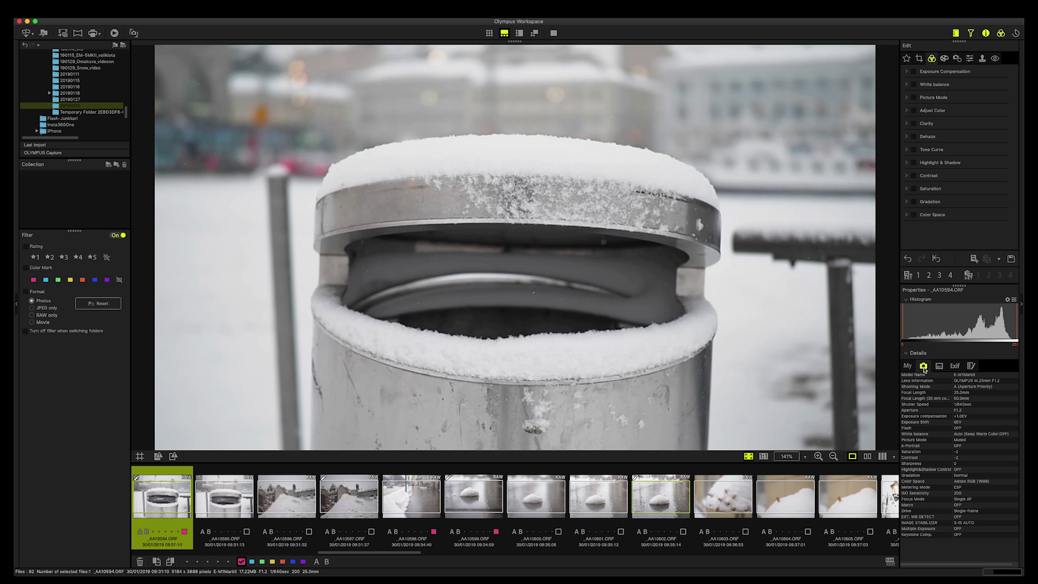
pyautogui.click(920, 411)
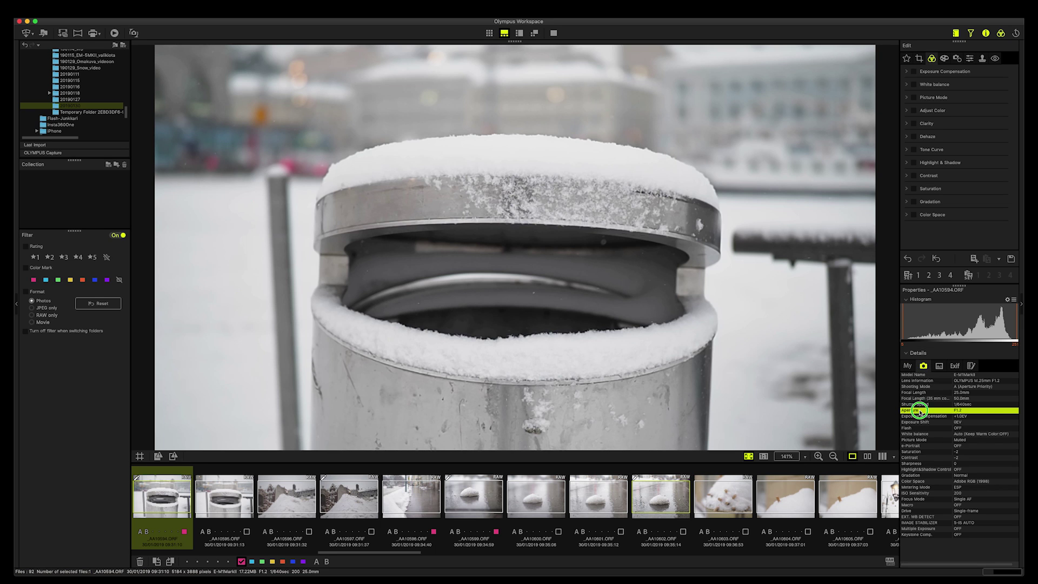
pyautogui.rightClick(920, 411)
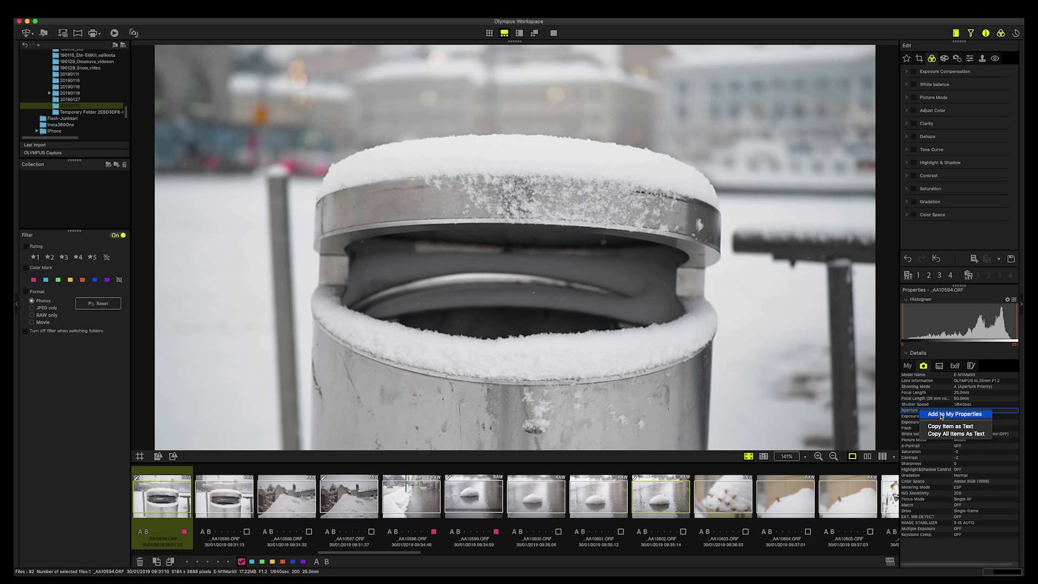
pyautogui.click(941, 414)
pyautogui.click(909, 366)
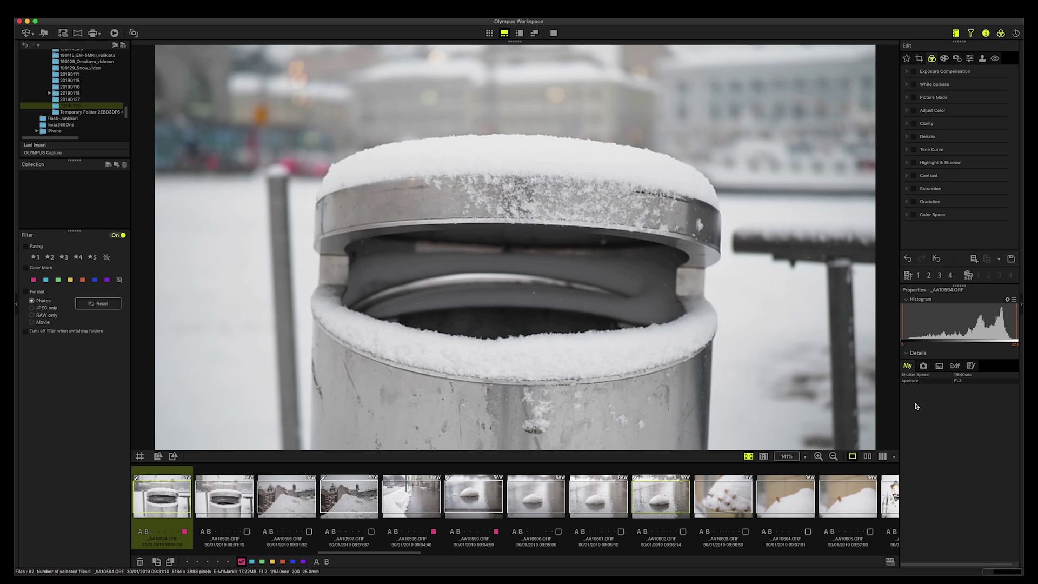
pyautogui.click(924, 366)
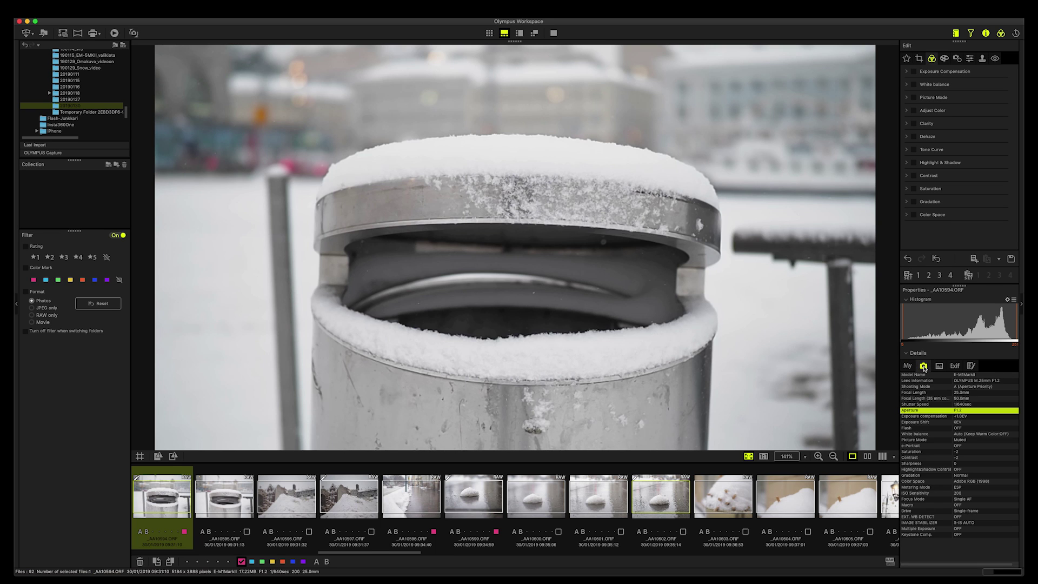
# Add White balance and ISO Sensitivity to My Properties as well
pyautogui.rightClick(919, 437)
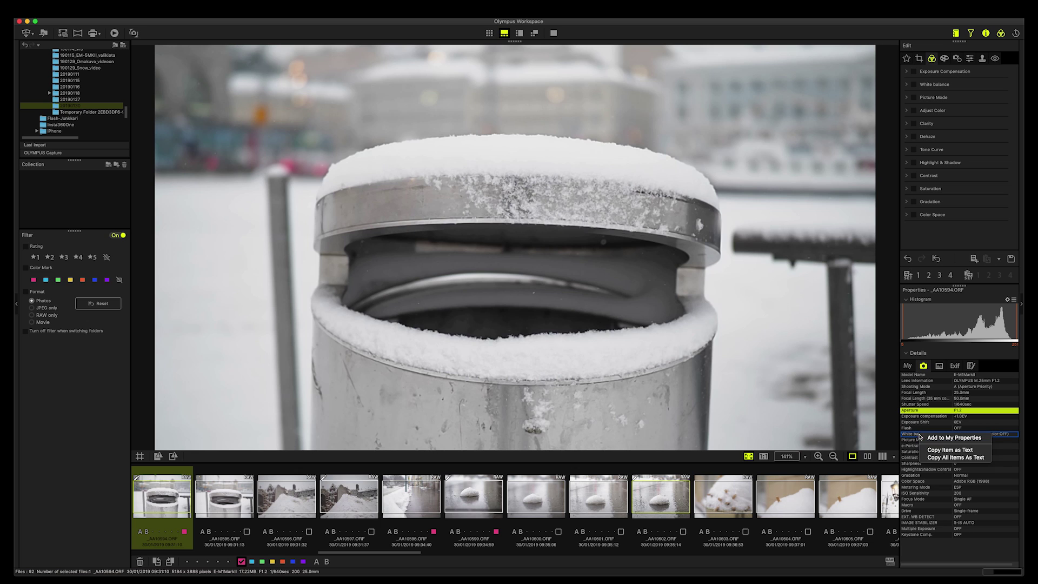
pyautogui.click(941, 442)
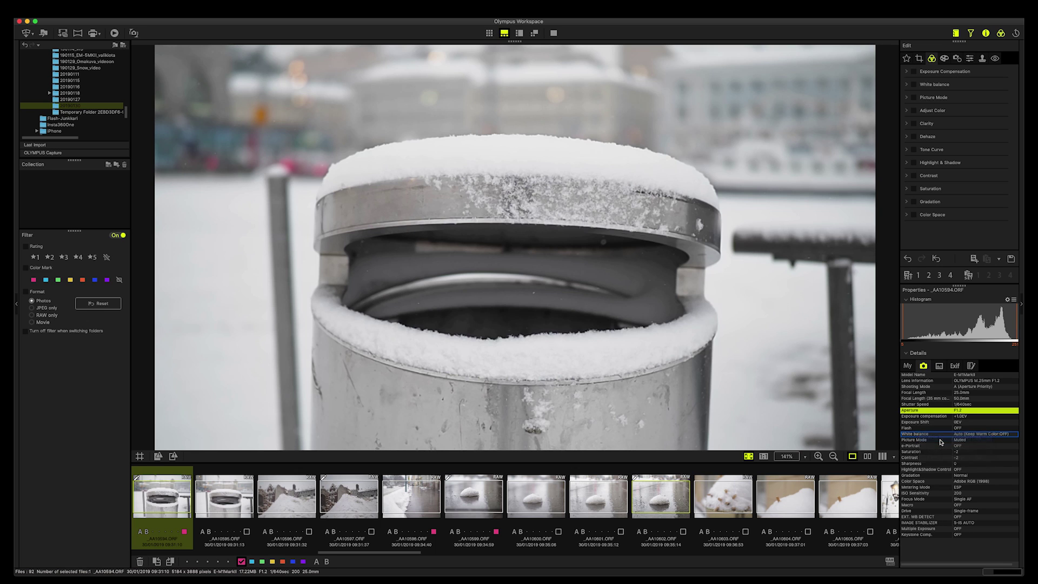
pyautogui.click(918, 494)
pyautogui.rightClick(920, 494)
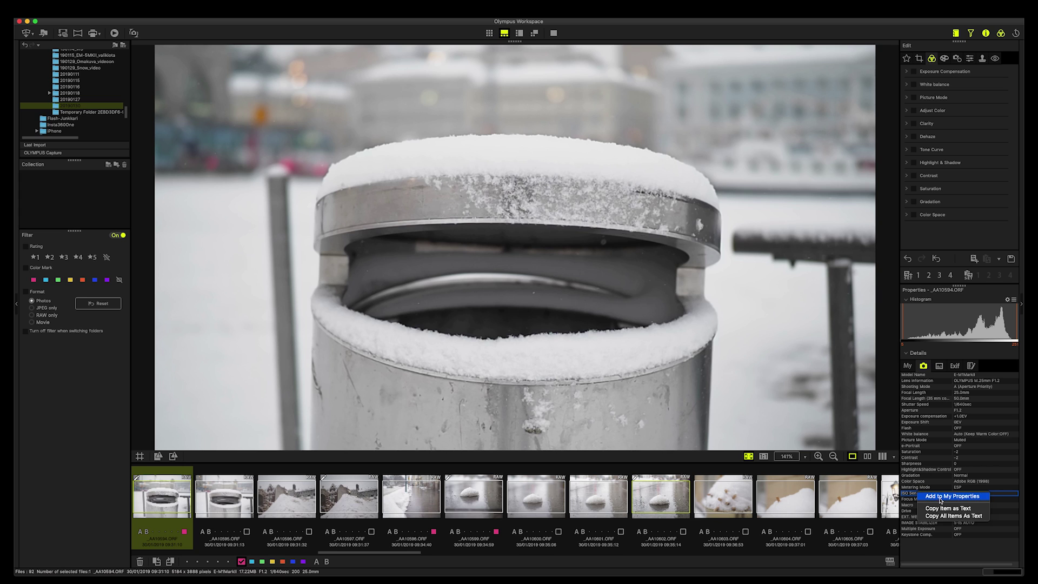
pyautogui.click(941, 496)
pyautogui.click(908, 367)
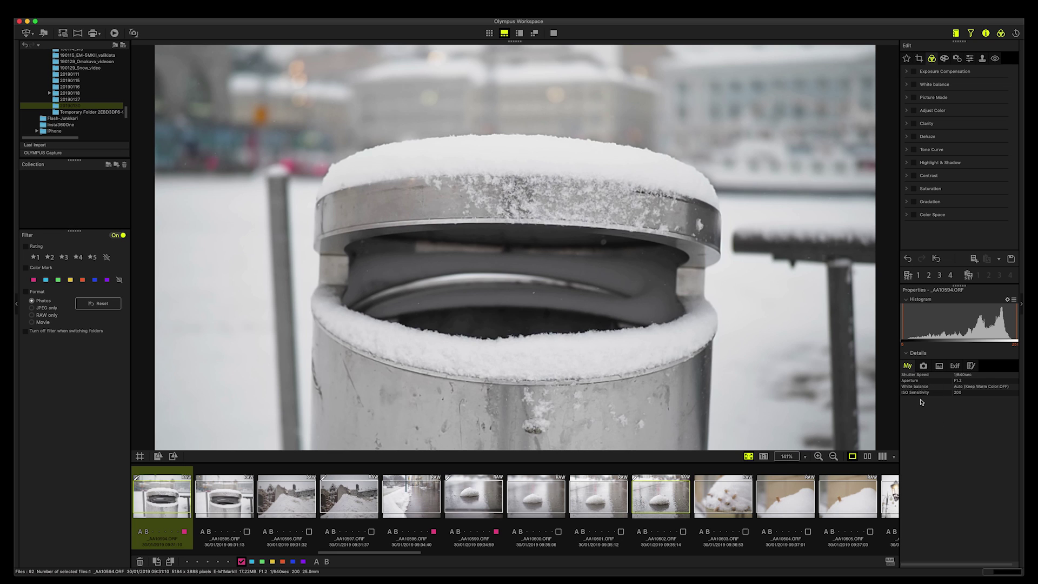
pyautogui.click(924, 367)
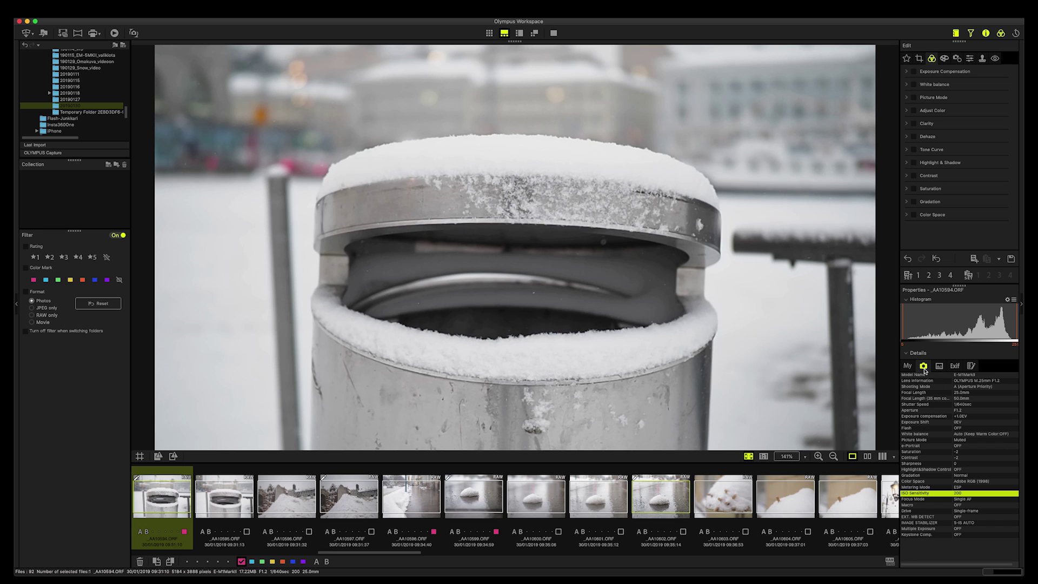
pyautogui.click(908, 366)
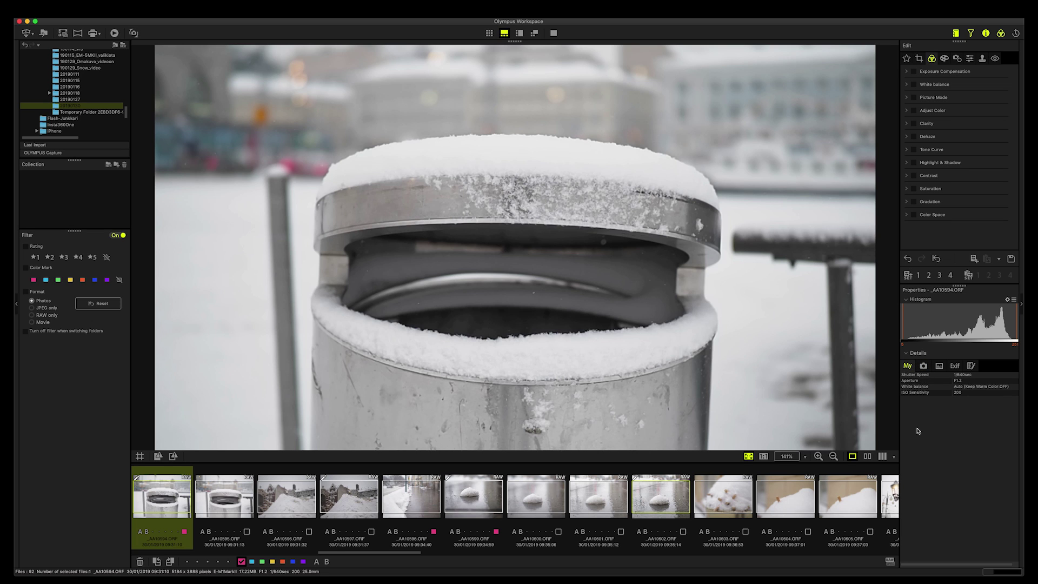
# Add Highlight & Shadow to the favourites palette and remove White balance
pyautogui.click(908, 59)
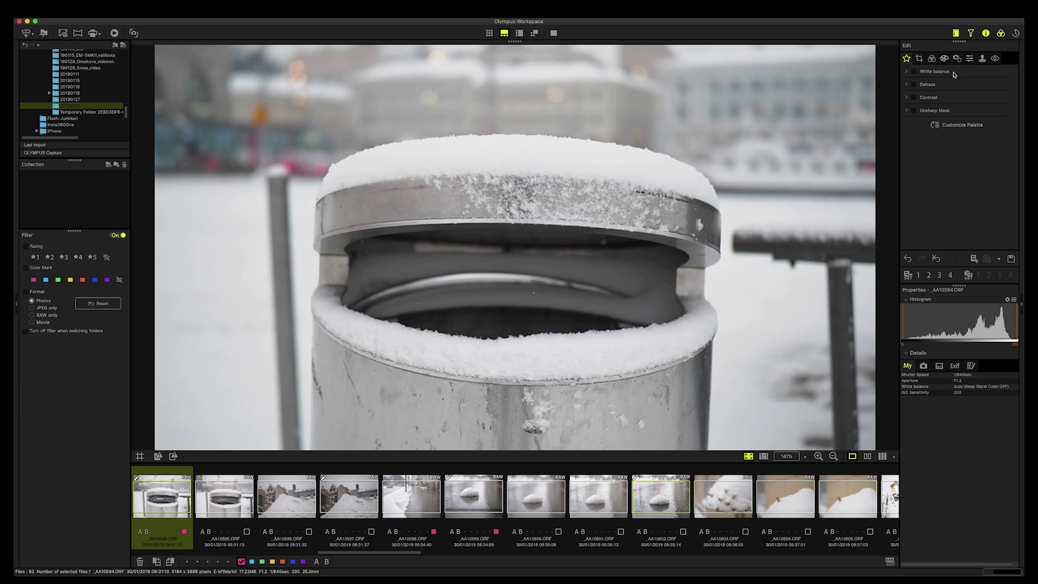
pyautogui.click(960, 130)
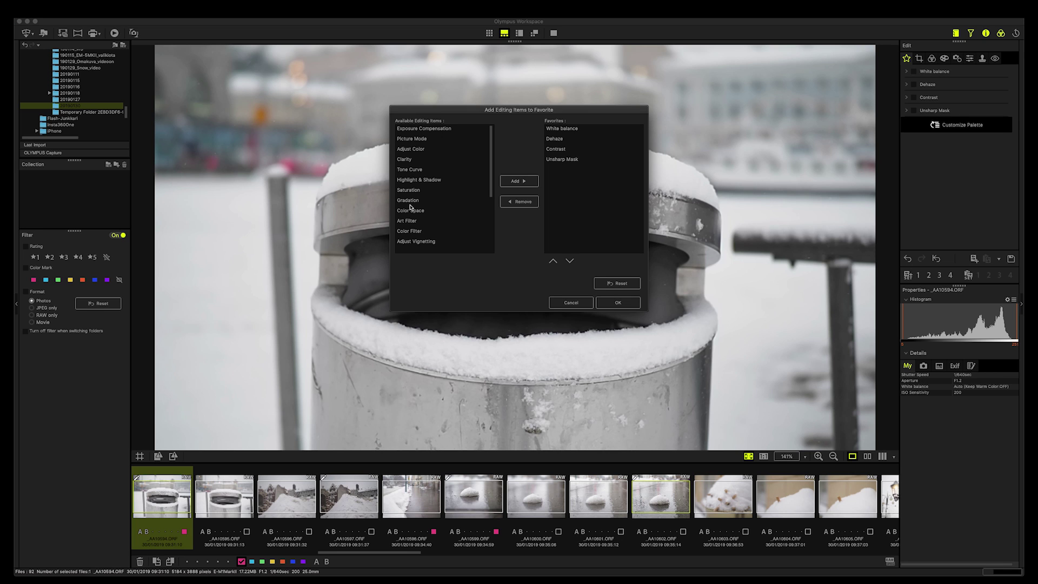
pyautogui.click(413, 182)
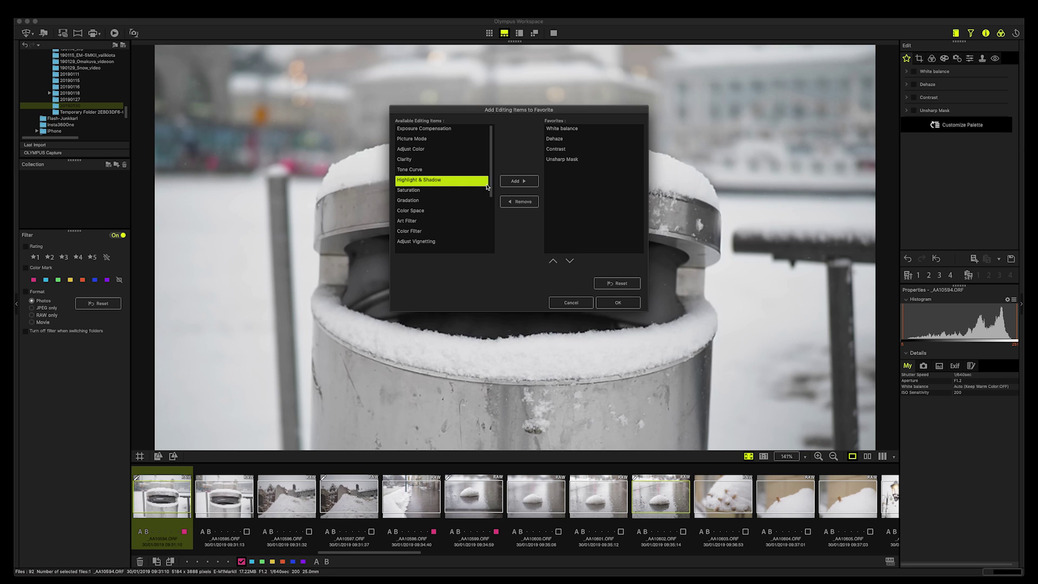
pyautogui.click(517, 182)
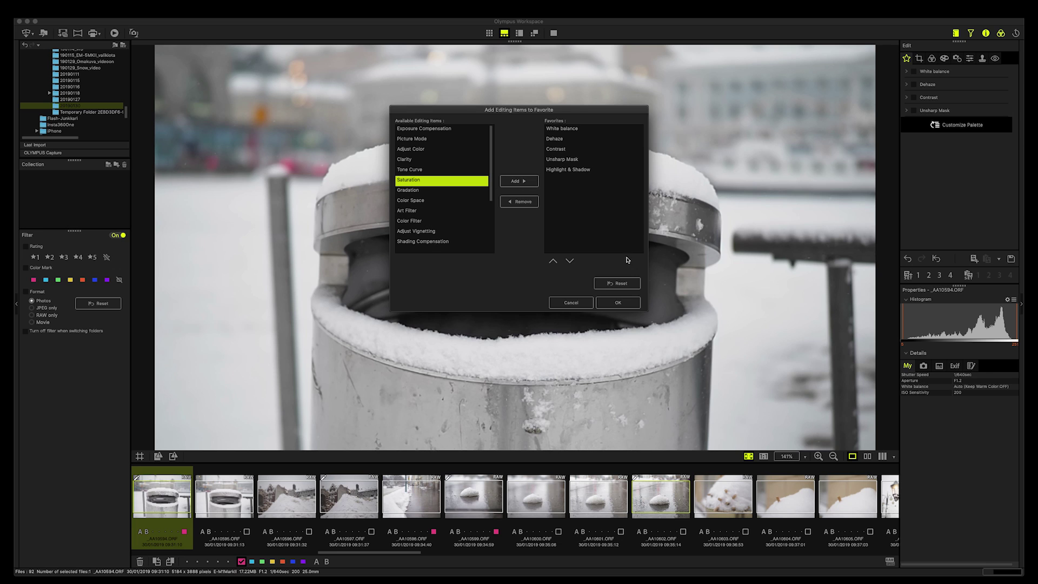
pyautogui.click(560, 131)
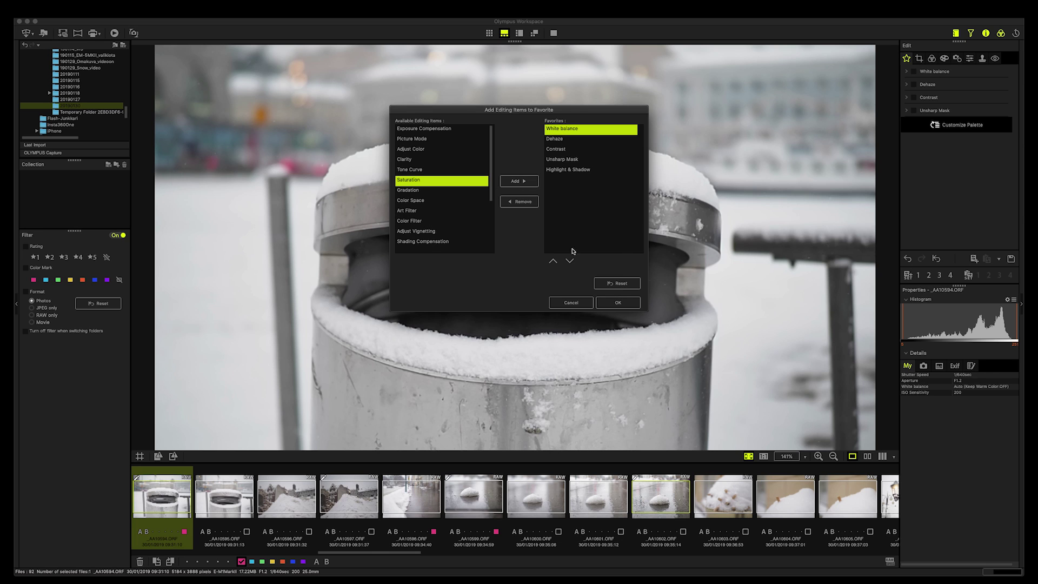
pyautogui.click(518, 203)
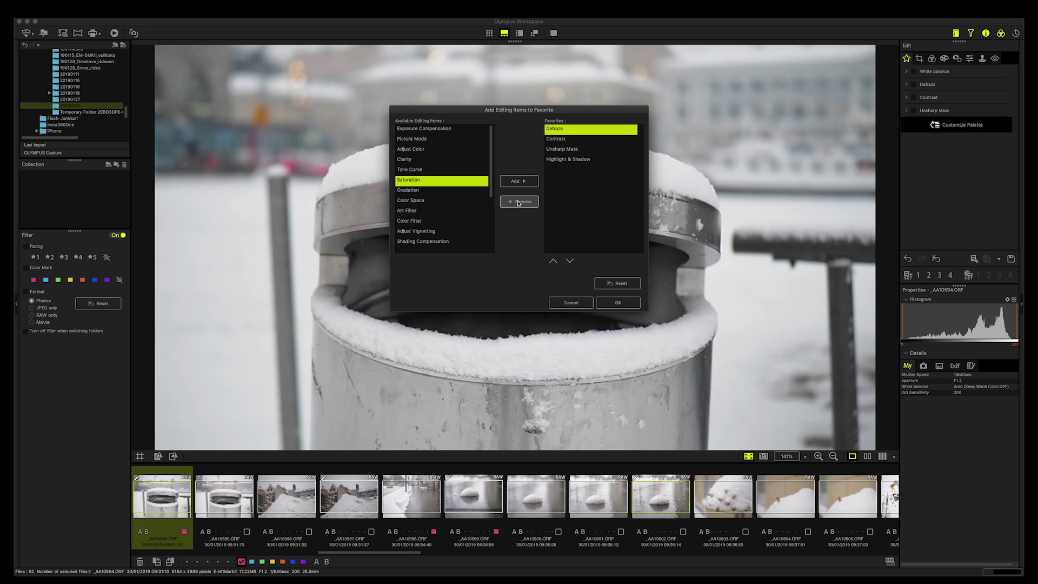
pyautogui.click(618, 302)
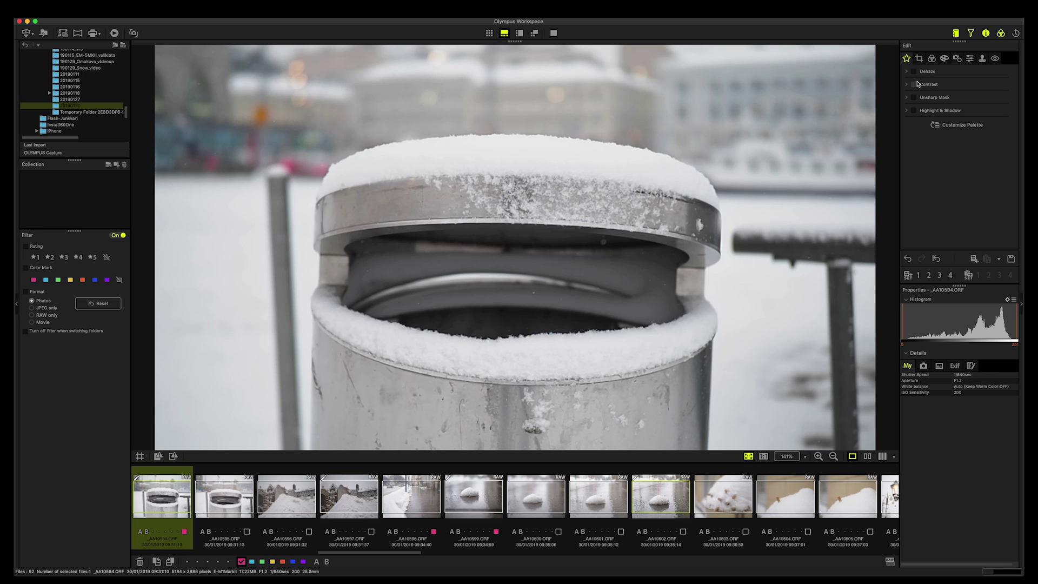
# Look through the sharpness, lens-correction and Art Filter tabs, keeping Art Filter at No Filter
pyautogui.click(970, 60)
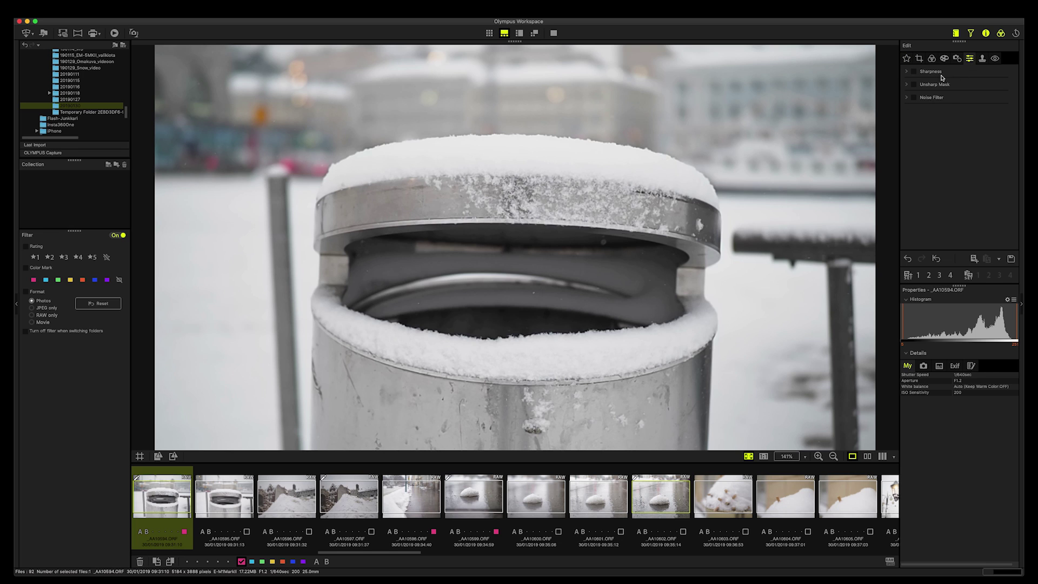
pyautogui.click(957, 59)
pyautogui.click(945, 60)
pyautogui.click(906, 72)
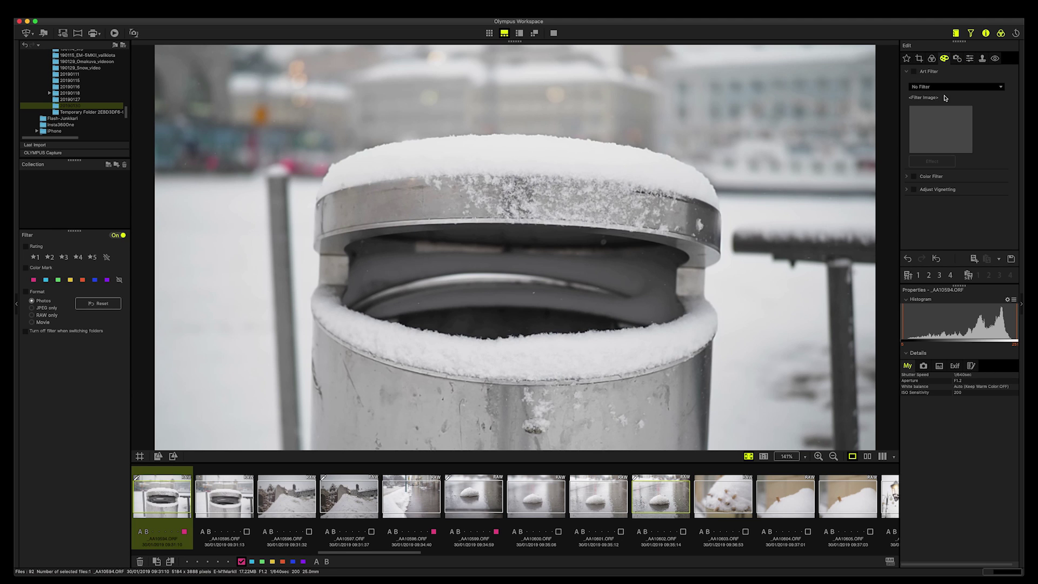
pyautogui.click(1000, 87)
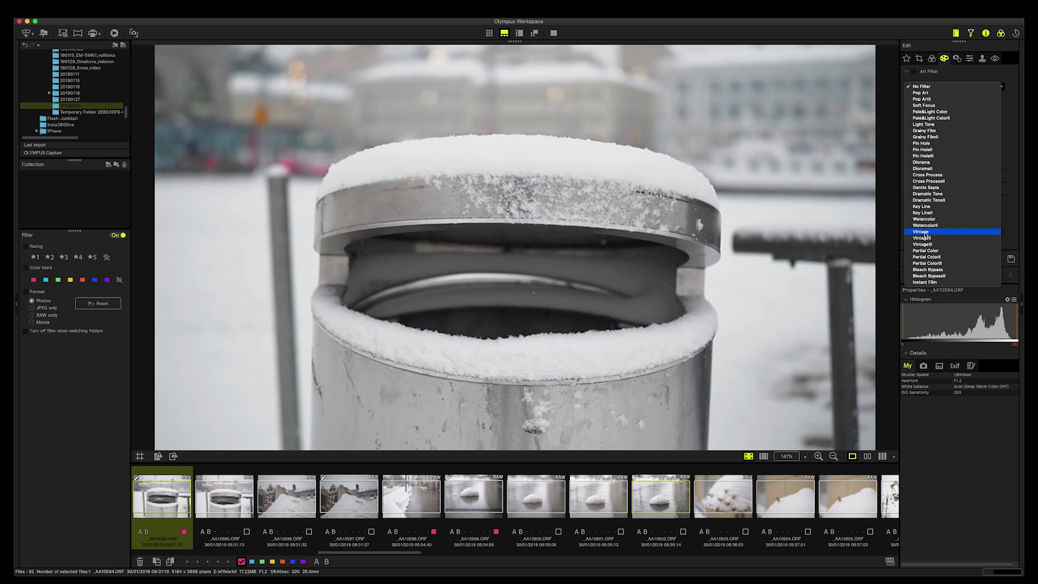
pyautogui.click(1014, 108)
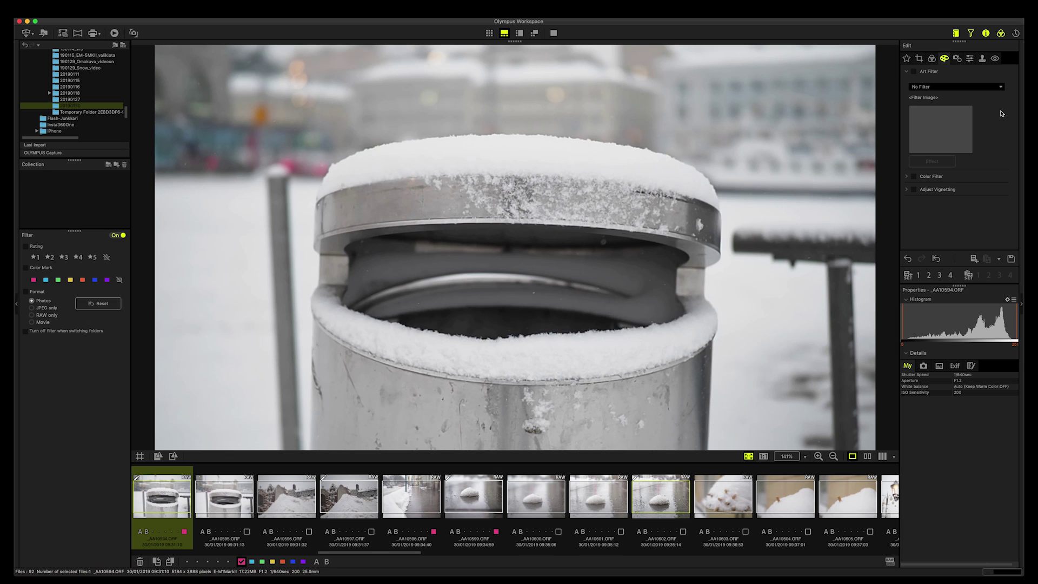
# Inspect the Keystone Comp. and Flip options under lens correction, leaving Flip at None
pyautogui.click(958, 59)
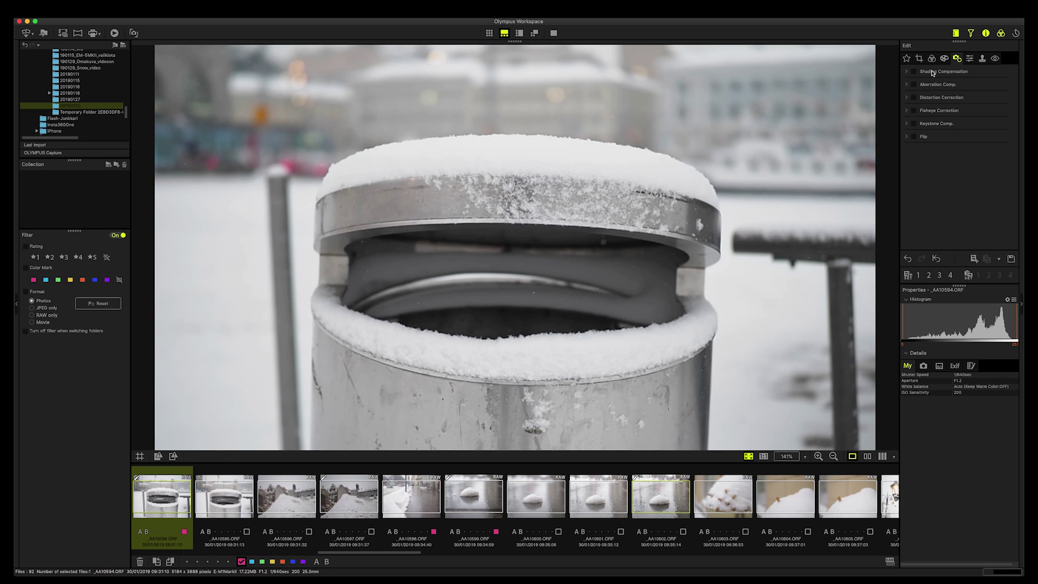
pyautogui.click(908, 124)
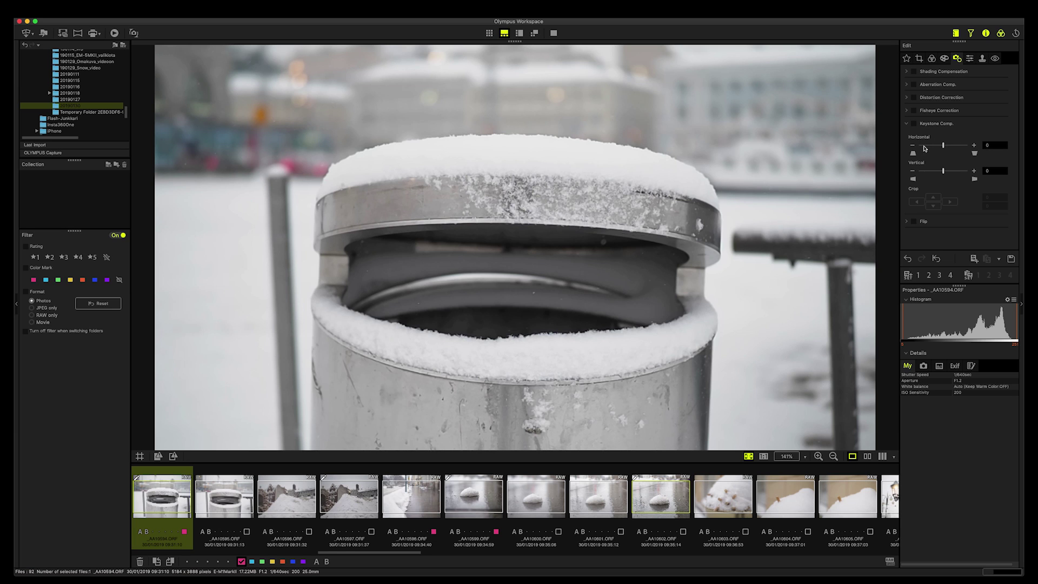
pyautogui.click(907, 124)
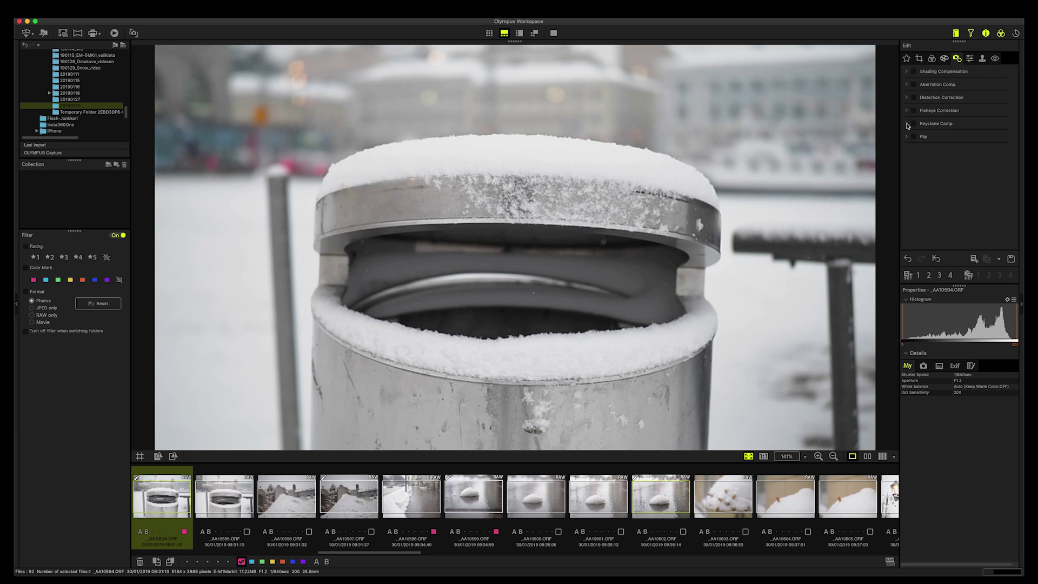
pyautogui.click(908, 137)
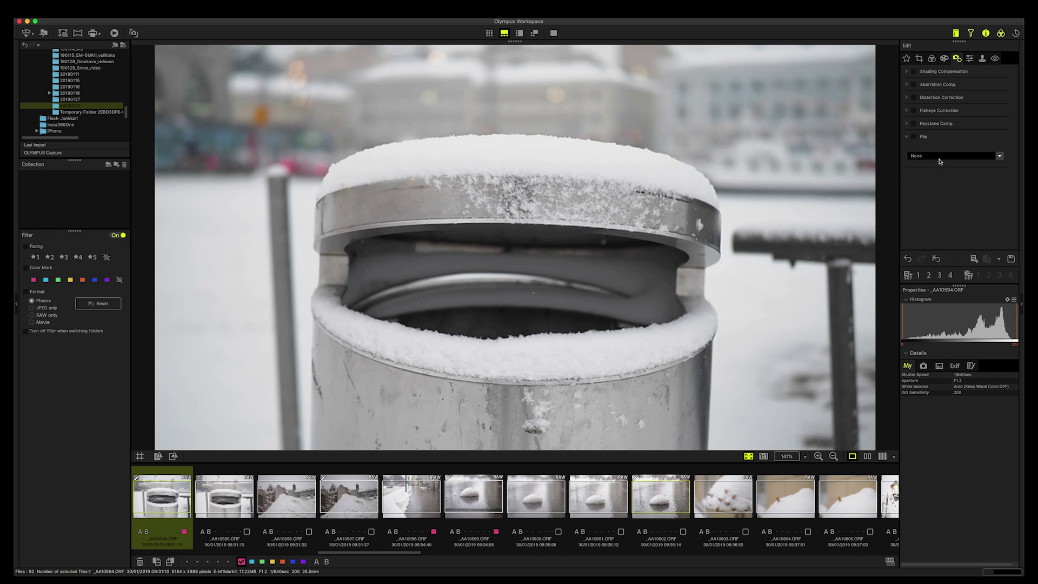
pyautogui.click(944, 155)
pyautogui.click(907, 136)
# Step through the sharpness and Clone Stamp tabs to the Red-Eye Reduction settings
pyautogui.click(970, 59)
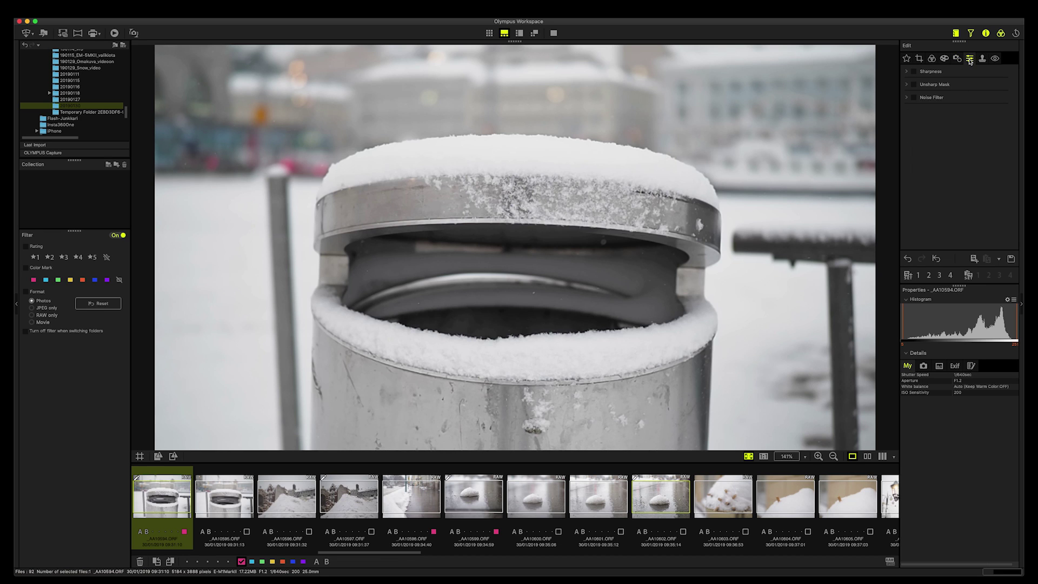
pyautogui.click(983, 60)
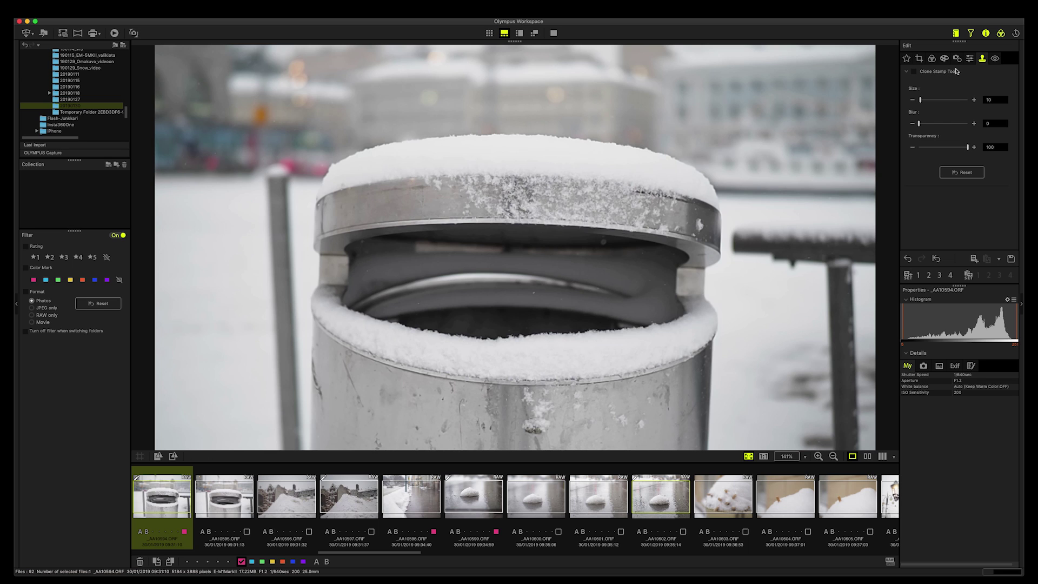
pyautogui.click(995, 58)
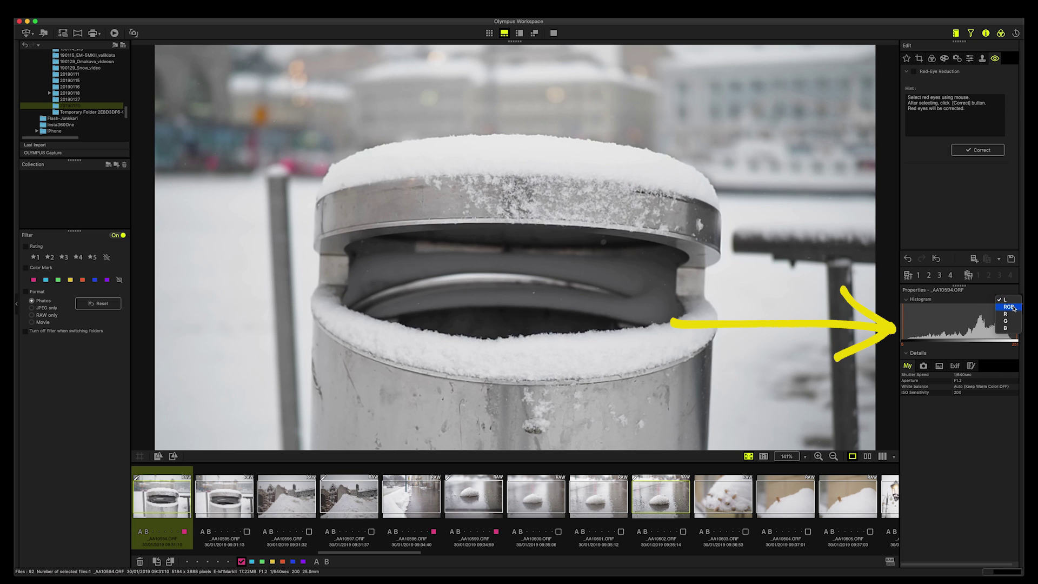
# Show the histogram's R, G and B channels one by one, then restore RGB
pyautogui.click(1013, 298)
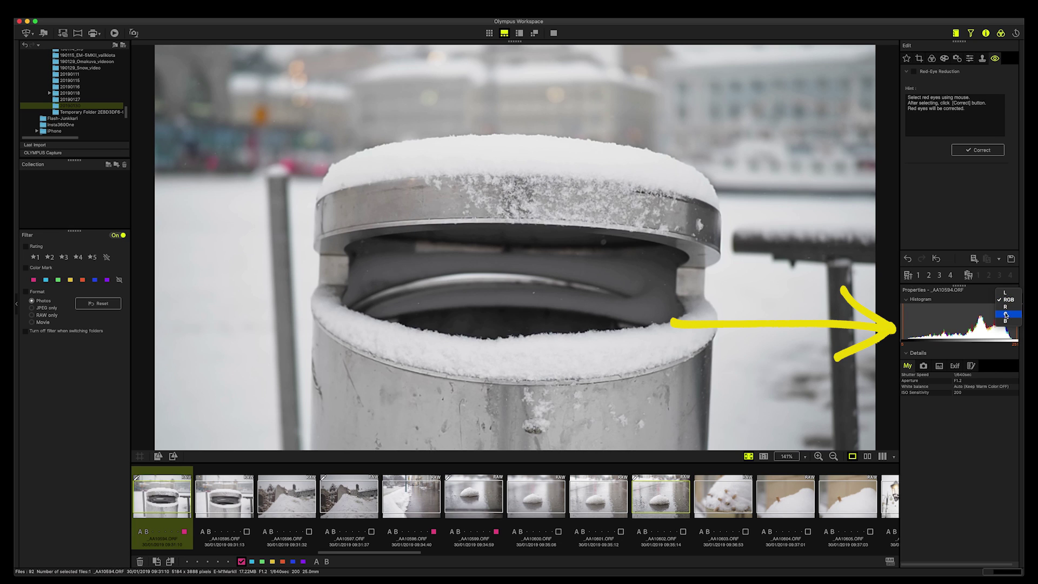
pyautogui.click(1006, 308)
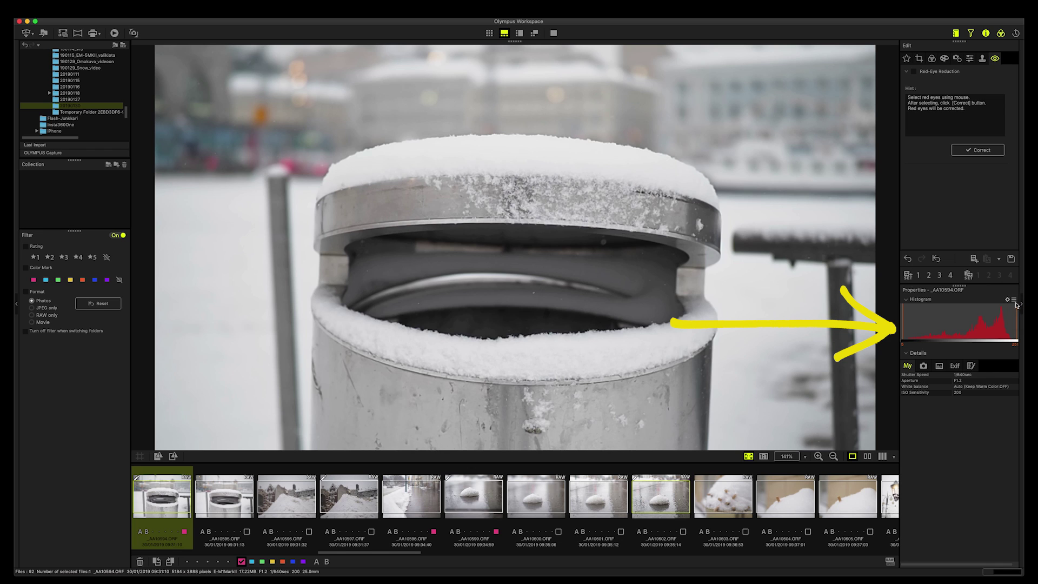
pyautogui.click(1015, 303)
pyautogui.click(1012, 307)
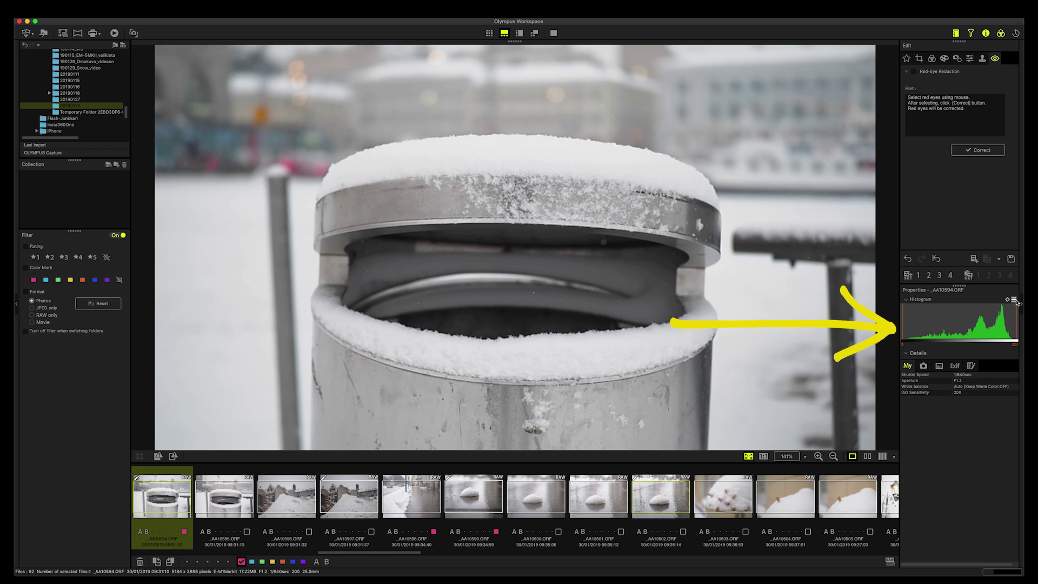
pyautogui.click(1014, 300)
pyautogui.click(1013, 312)
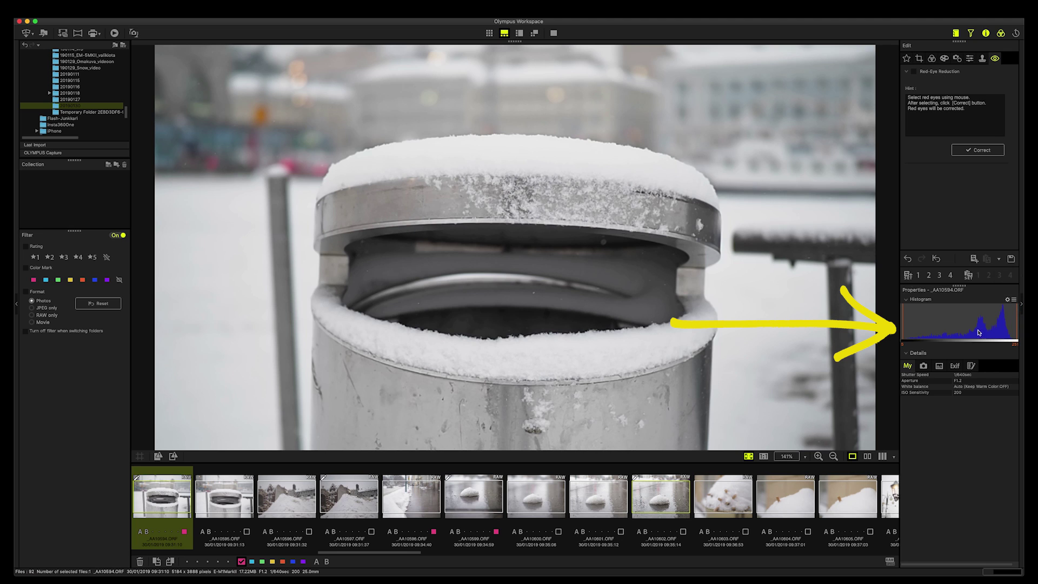
pyautogui.click(1014, 301)
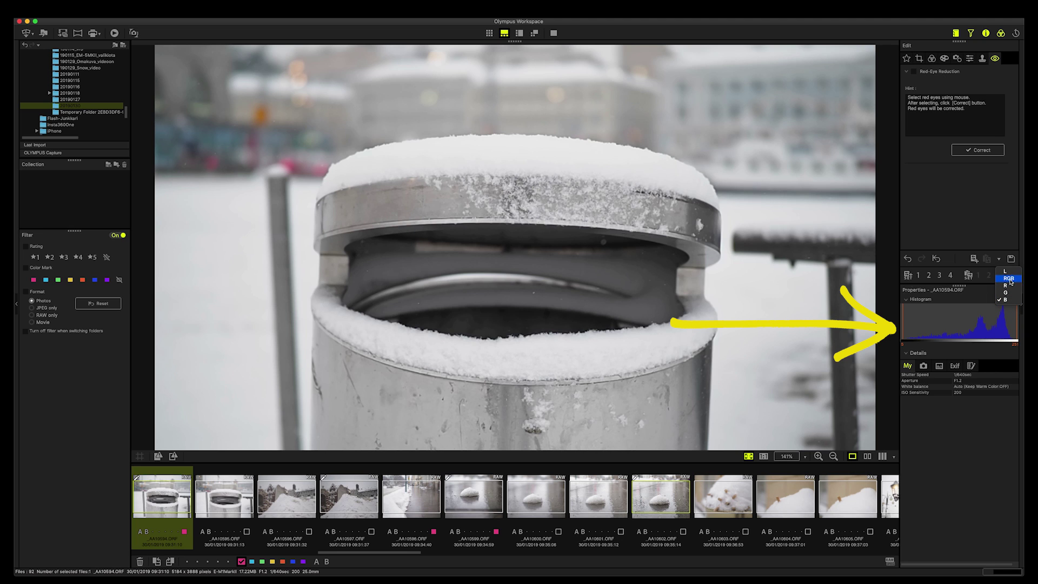
pyautogui.click(1010, 281)
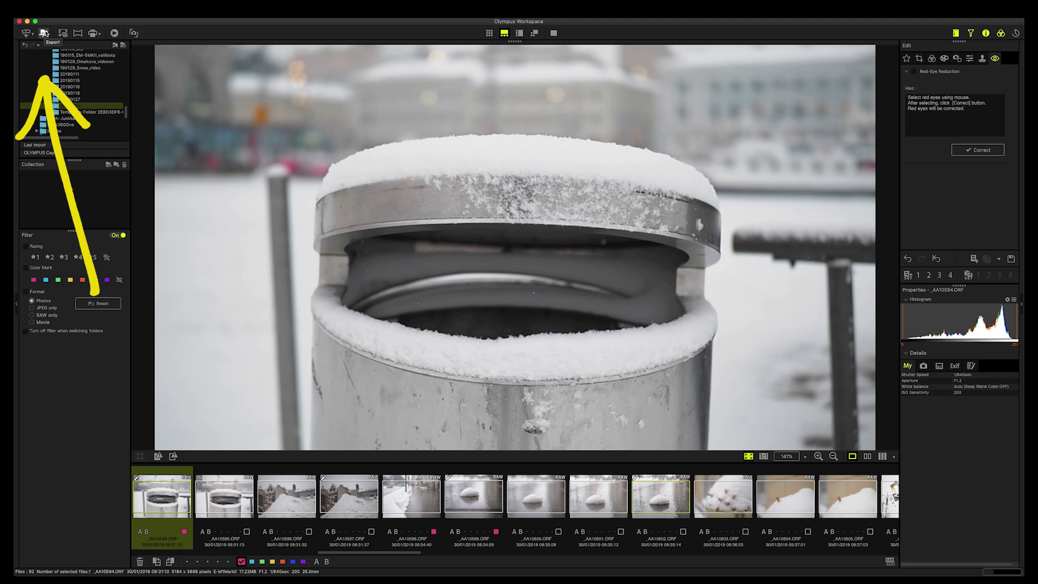
pyautogui.click(106, 7)
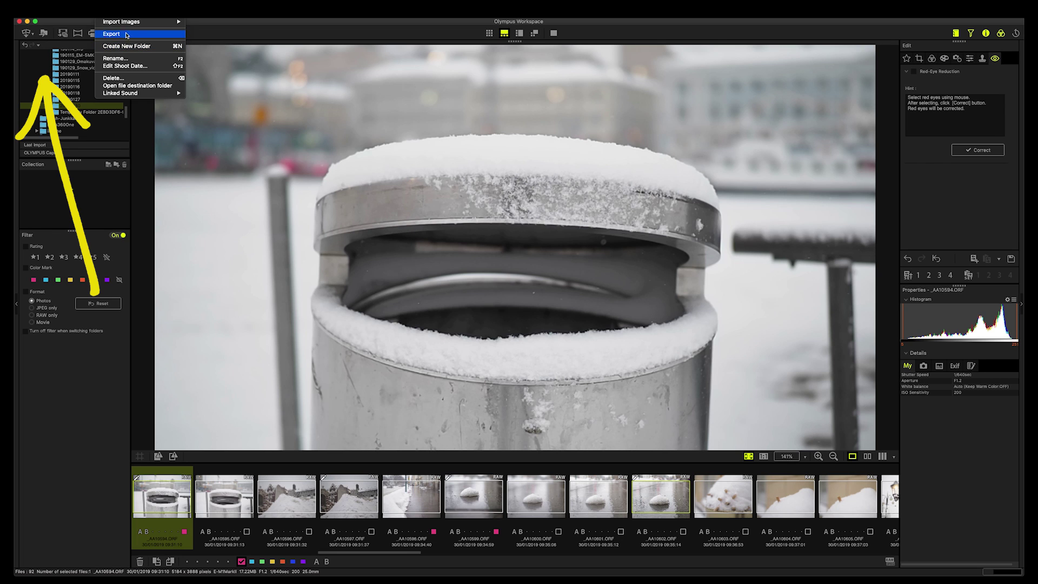
pyautogui.click(113, 19)
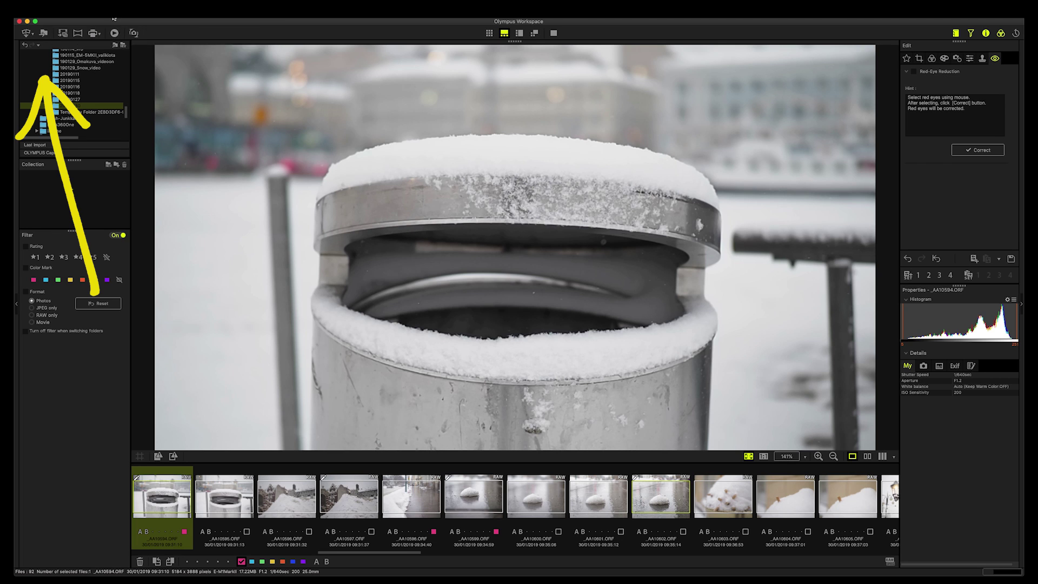
pyautogui.click(160, 8)
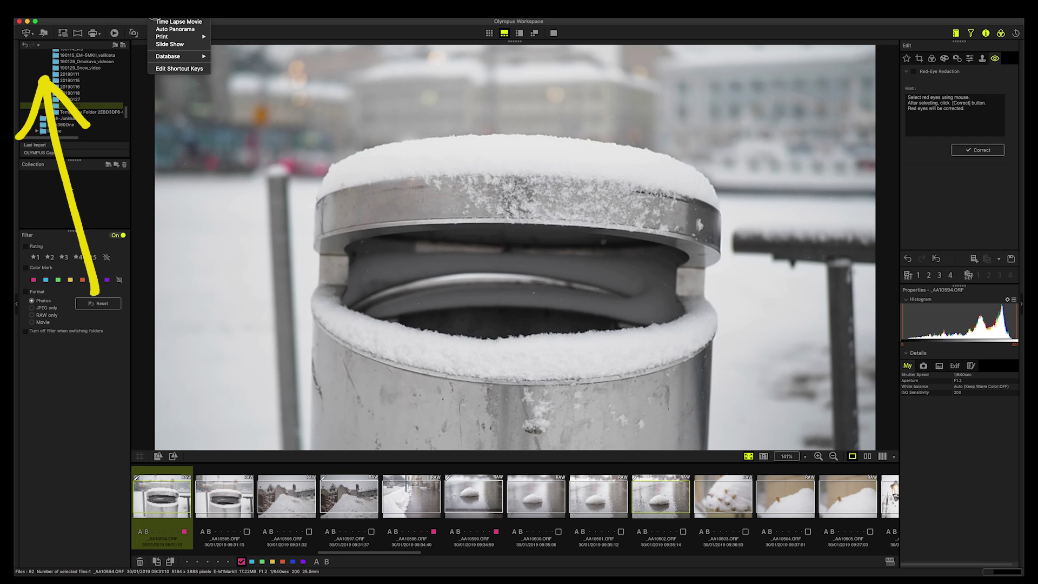
pyautogui.click(71, 22)
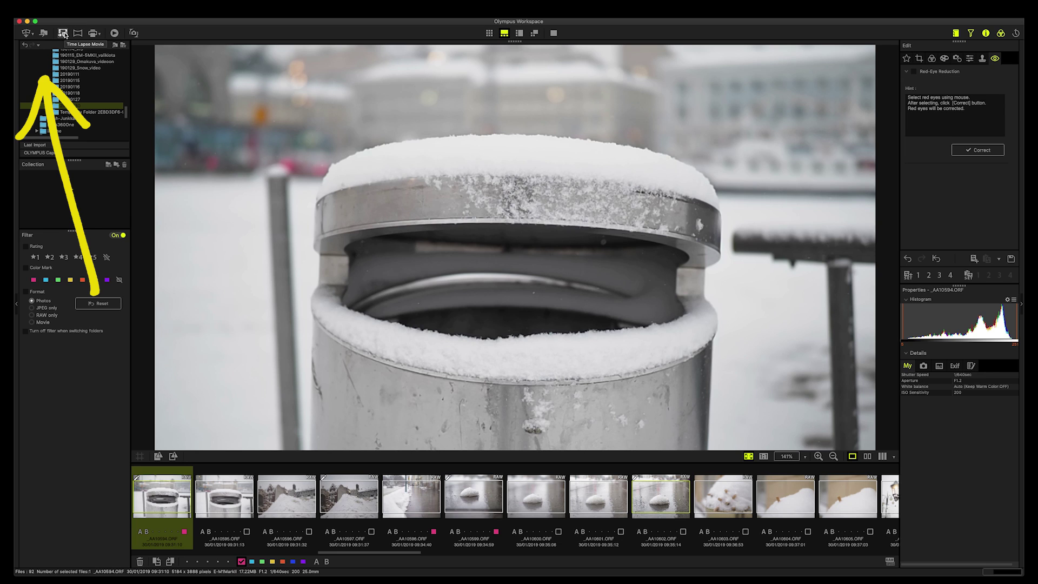
pyautogui.click(95, 35)
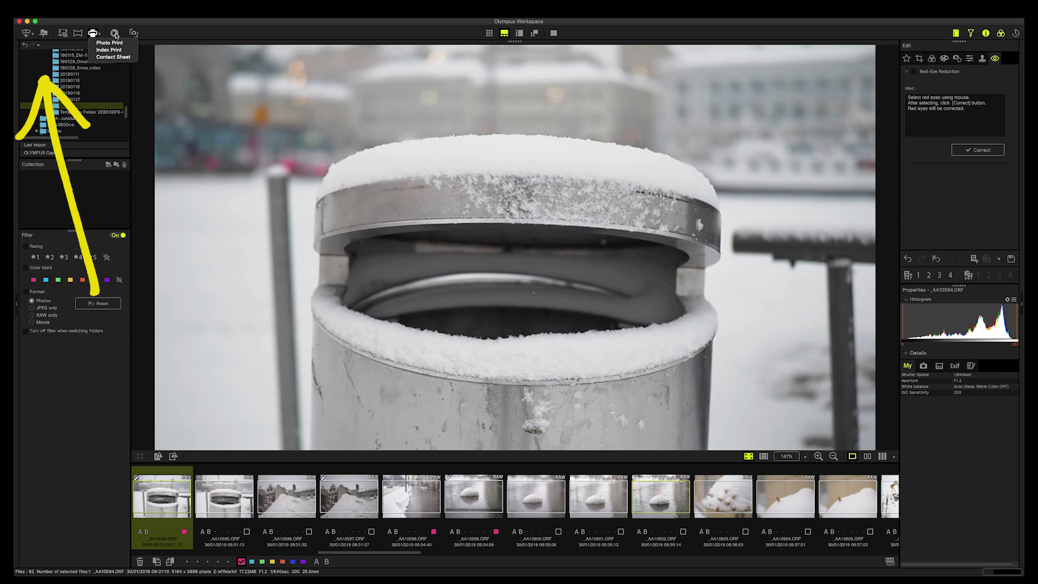
pyautogui.click(134, 34)
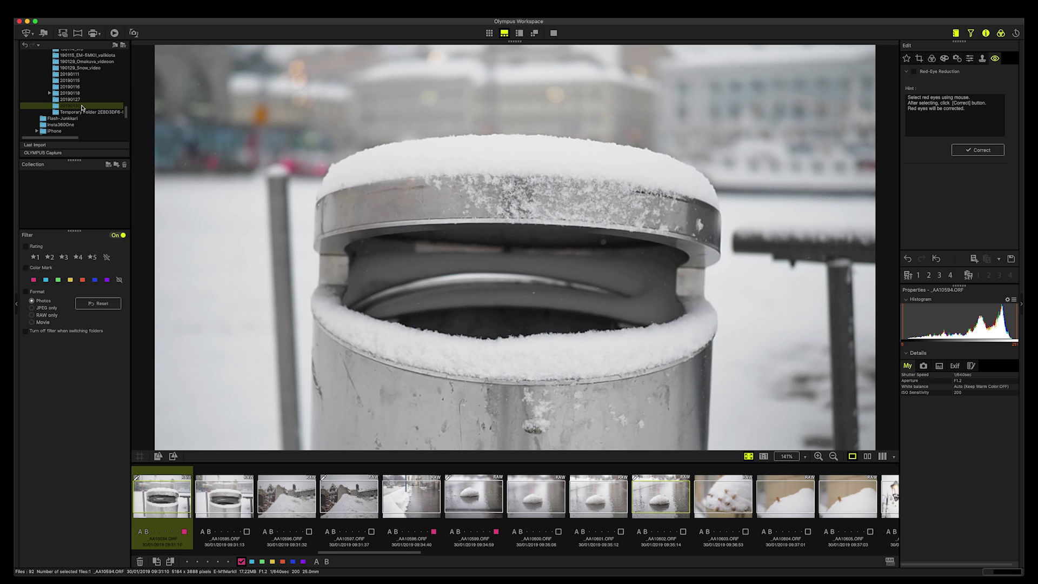
# View _AA10597.ORF, then switch to the snow-clump photo _AA10602.ORF
pyautogui.click(351, 503)
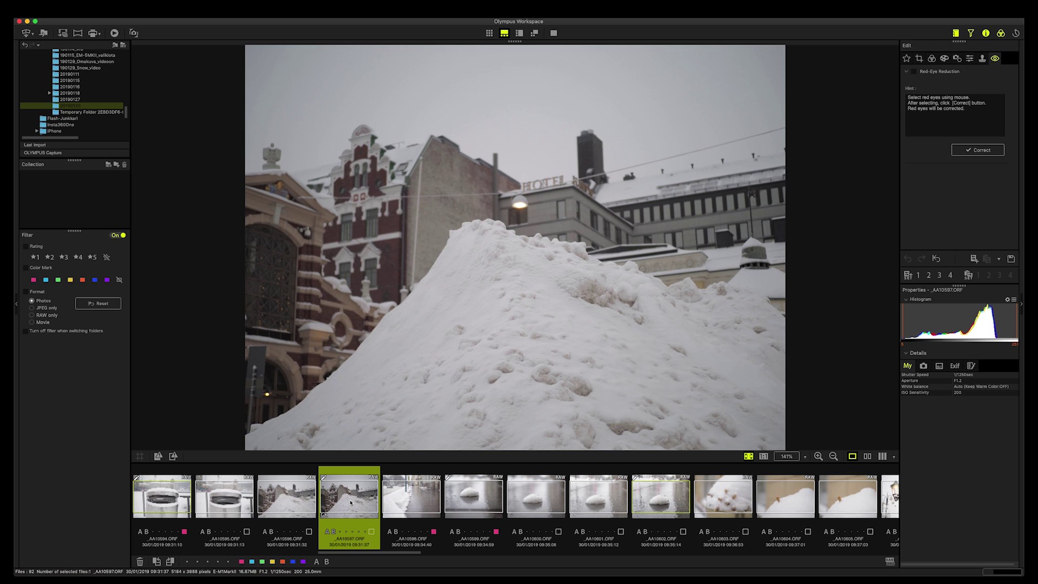
pyautogui.click(669, 501)
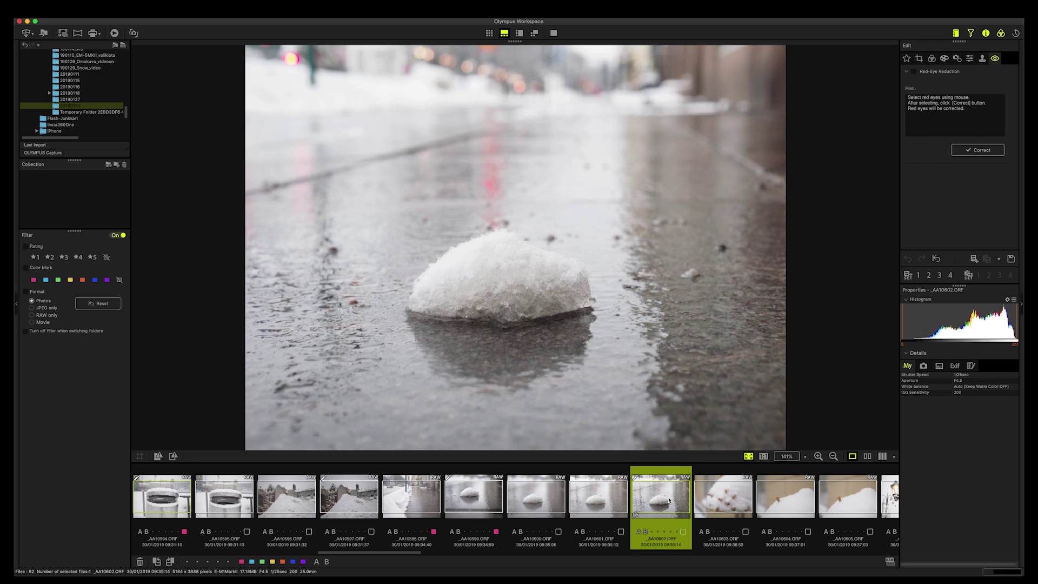